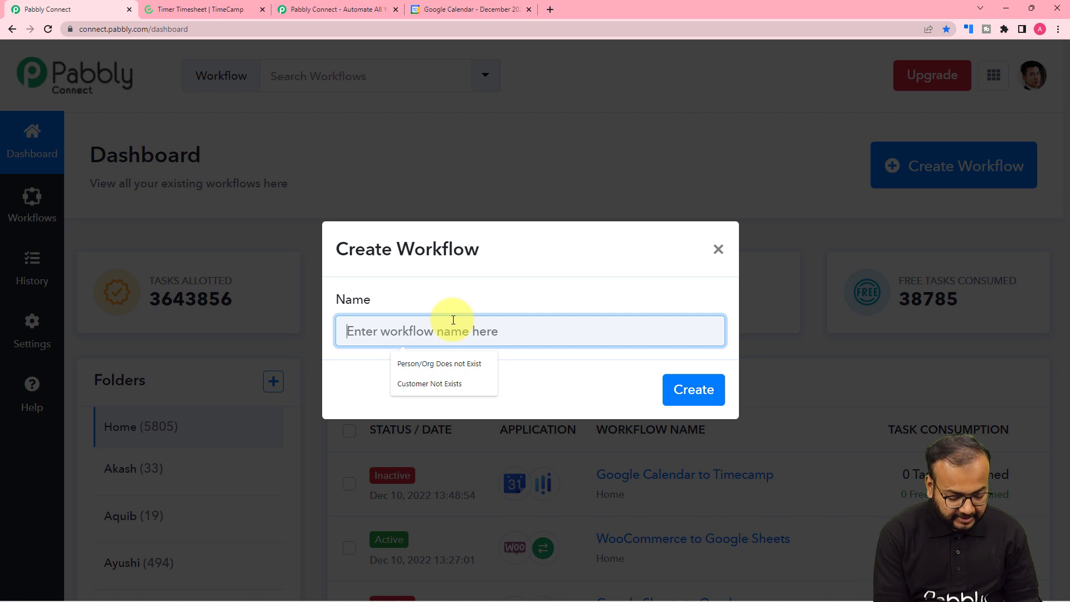
type("/")
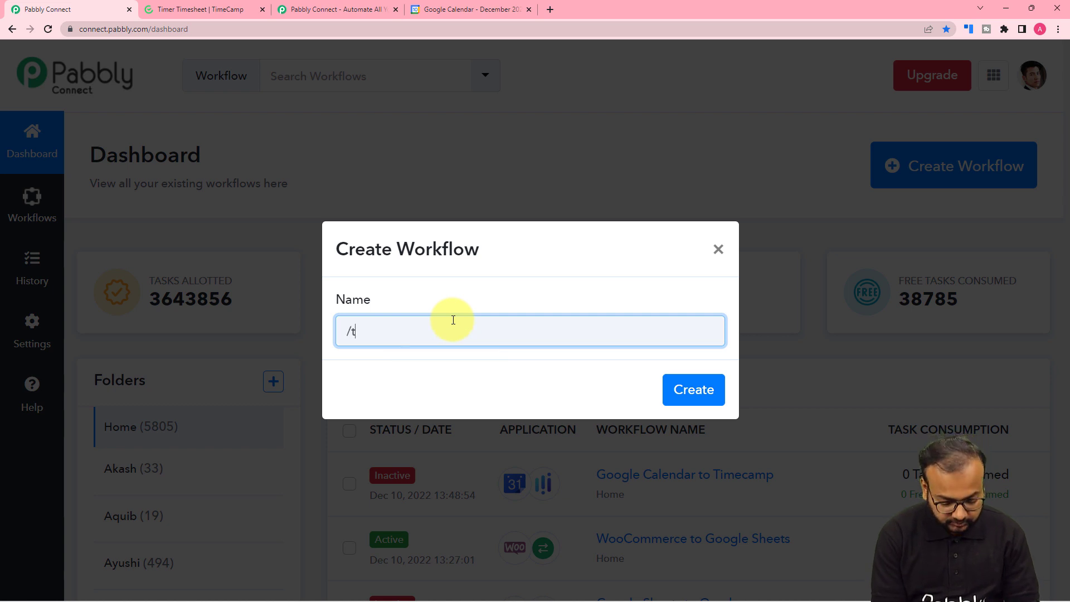
key("BackSpace")
type("Tim")
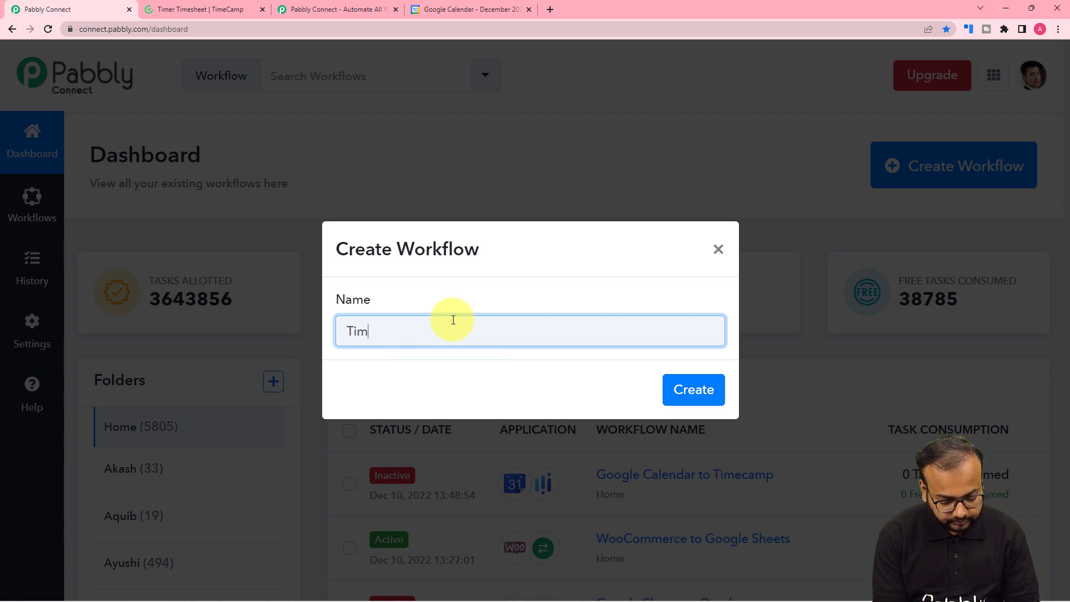
key("BackSpace")
key("BackSpace")
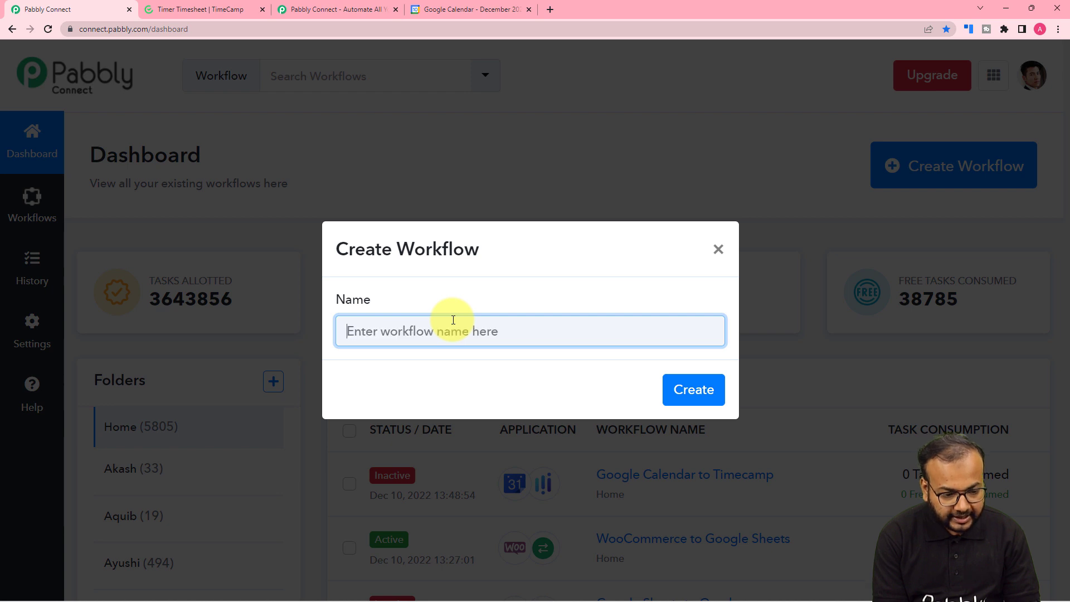
- Name the new workflow "Google Calendar to TimeCamp" and create it
type("Google ")
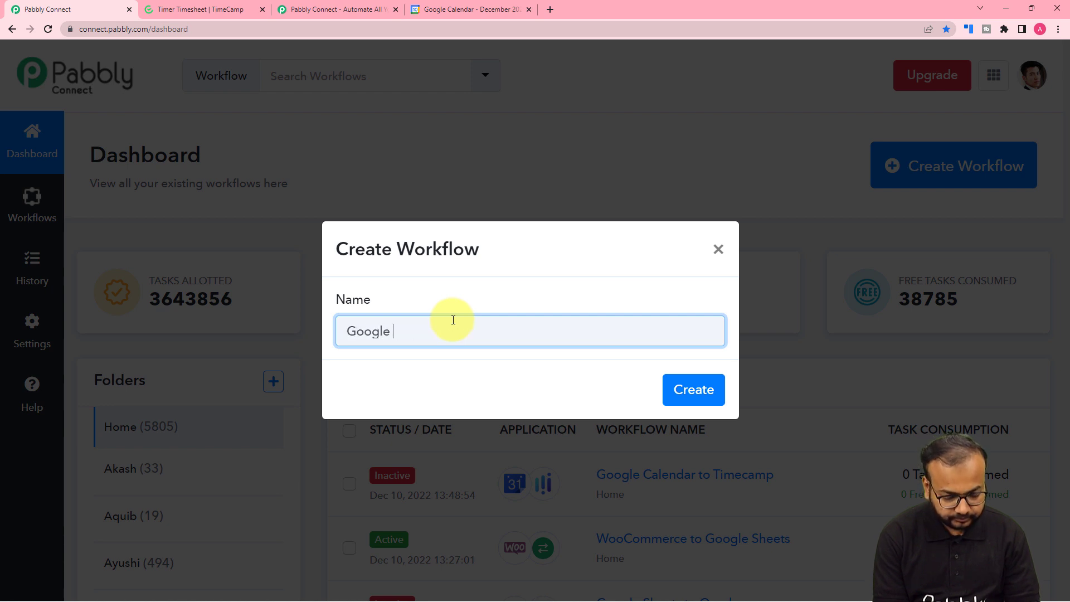
type("Caln")
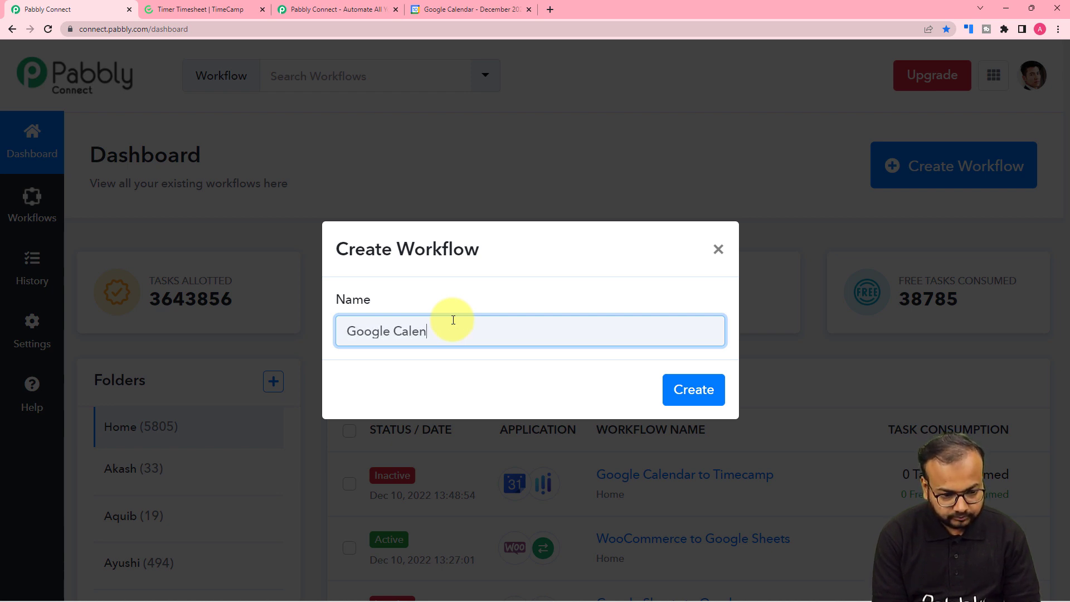
type("ndar to ")
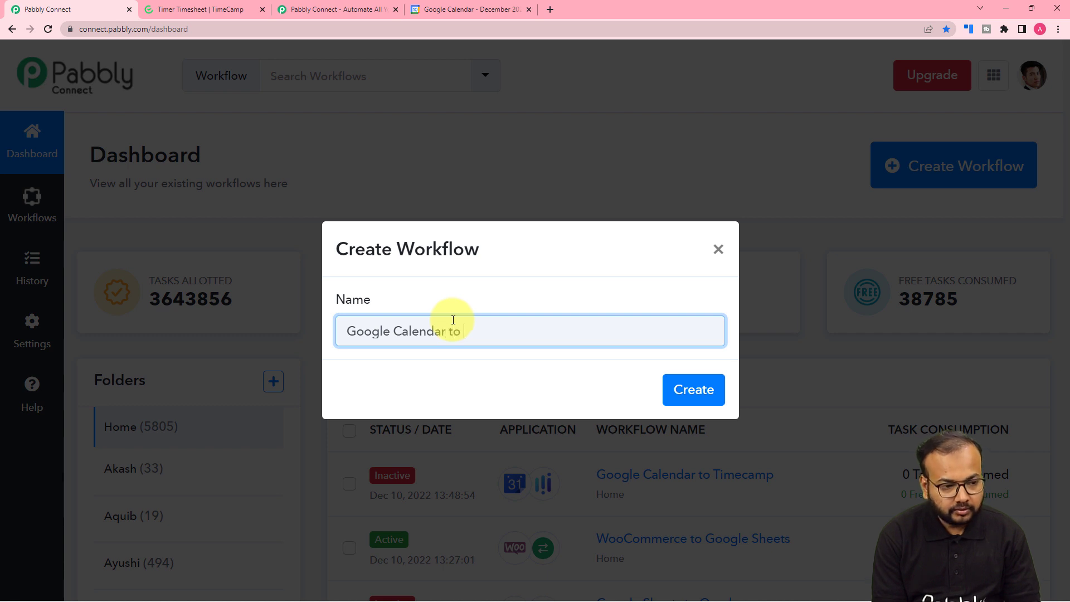
type("Time")
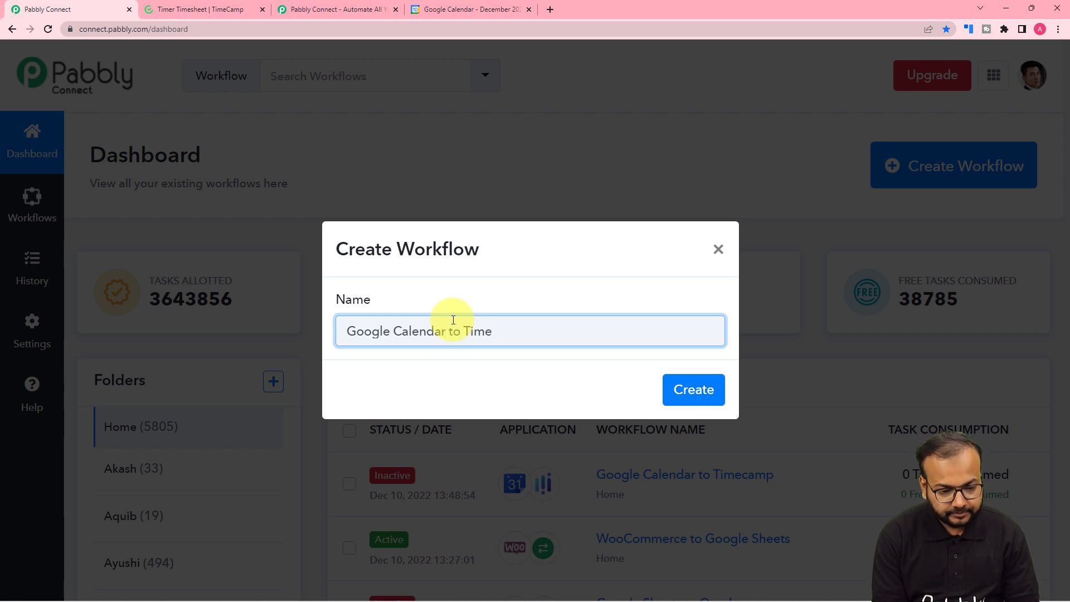
type("Camp")
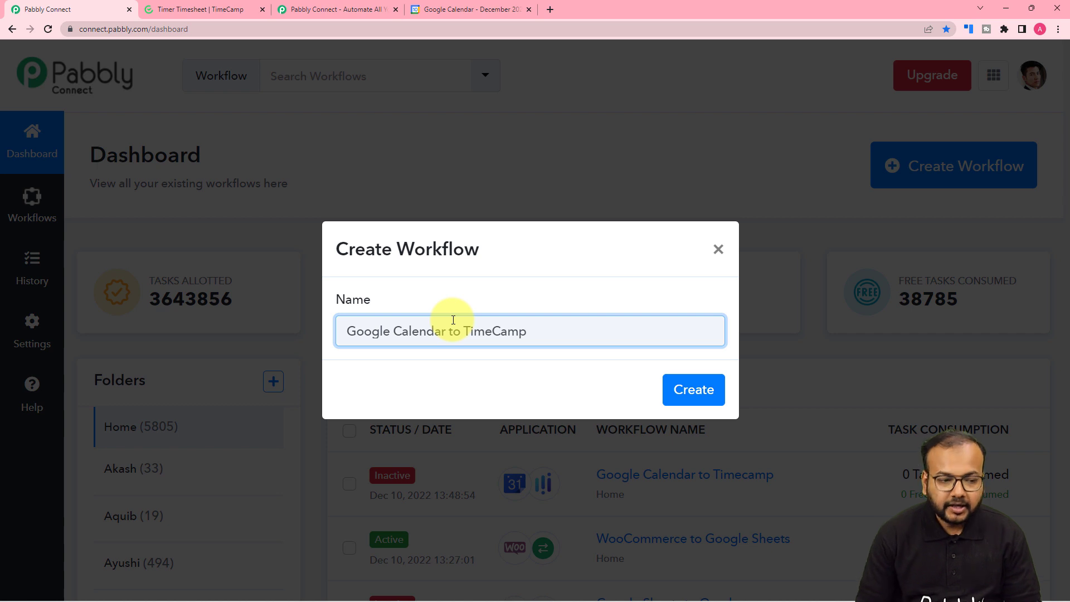
left_click(690, 387)
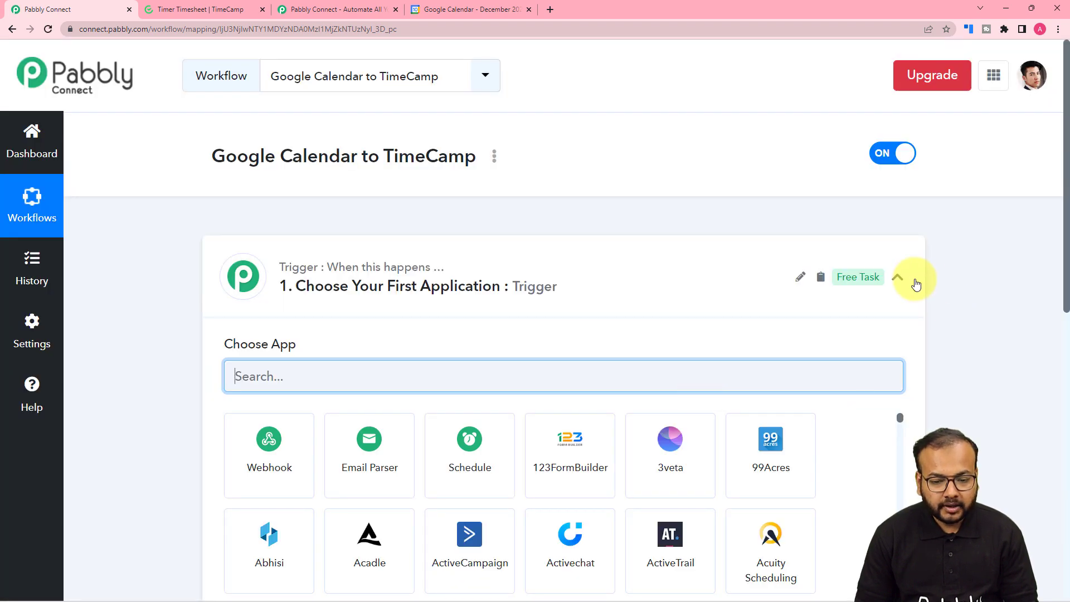
left_click(900, 280)
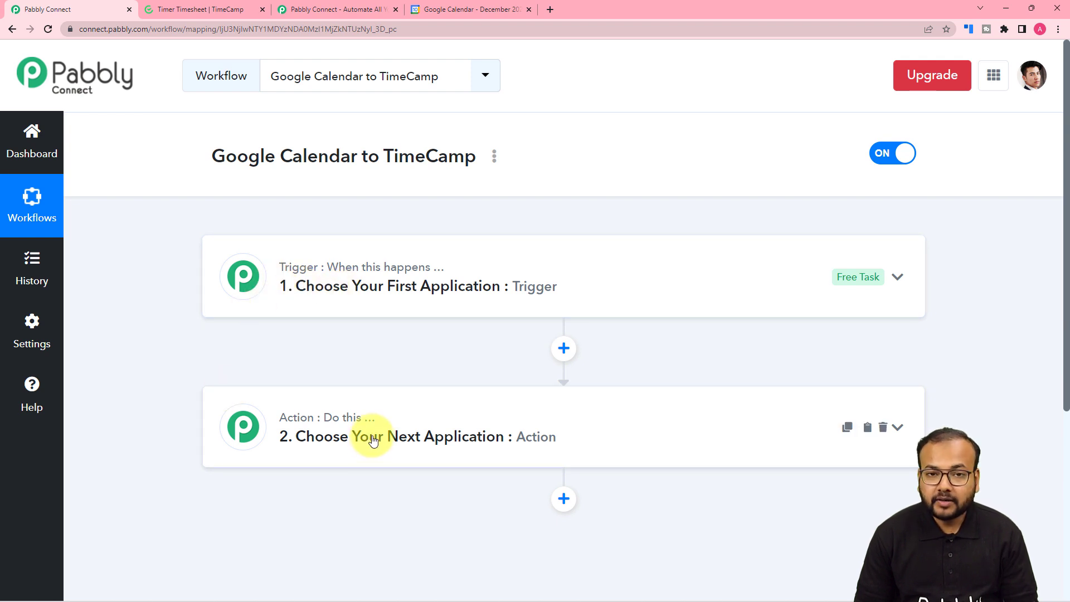
scroll(195, 262, "down", 1)
left_click(245, 254)
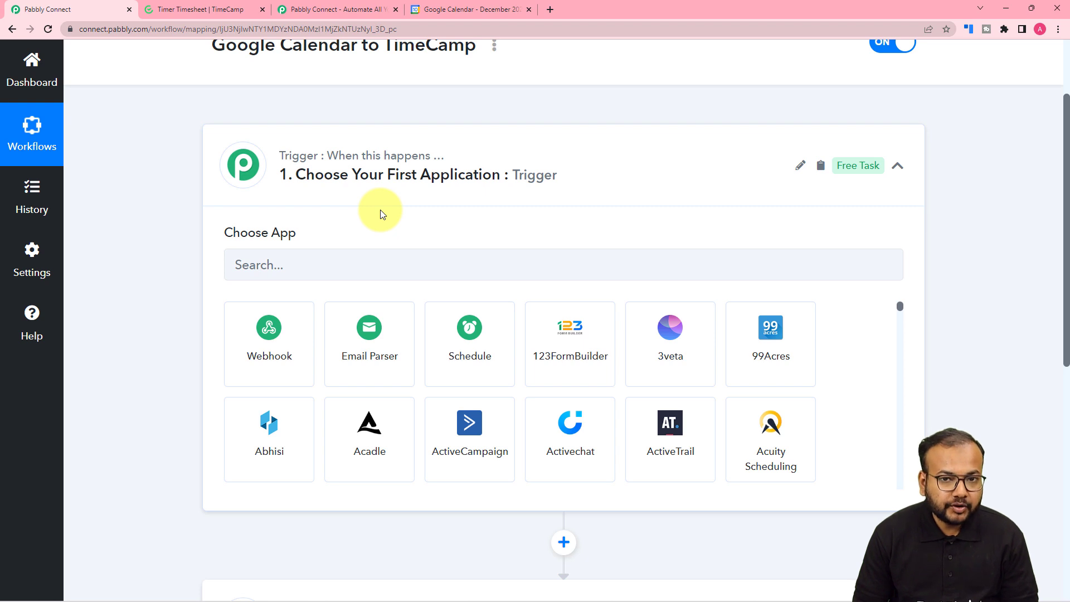
left_click(898, 167)
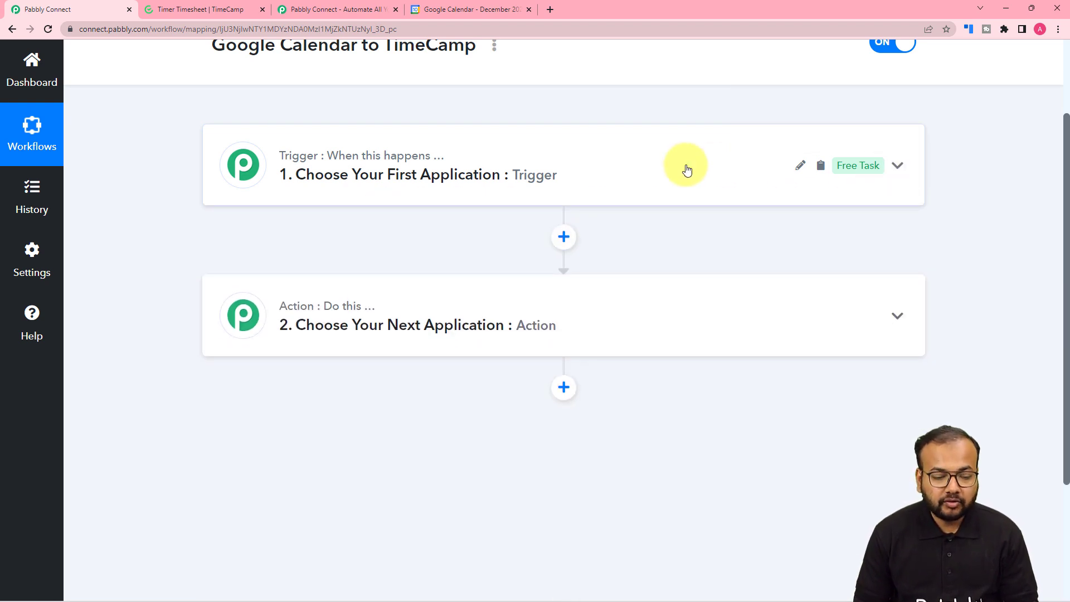
left_click(679, 169)
scroll(363, 186, "up", 2)
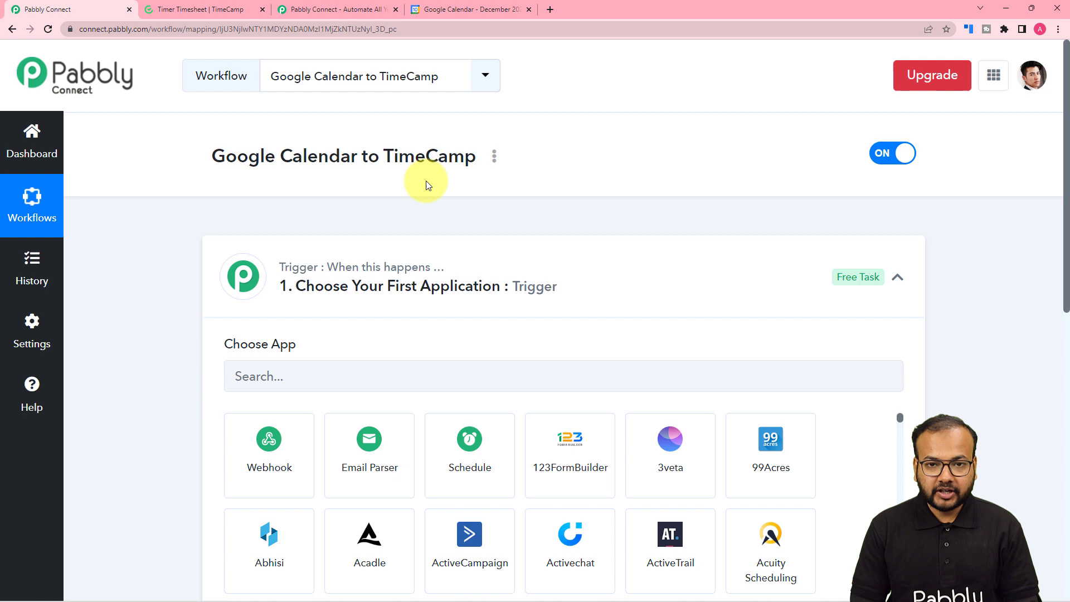
- Set the workflow's trigger application to Google Calendar with New Event as the trigger event
scroll(425, 181, "down", 2)
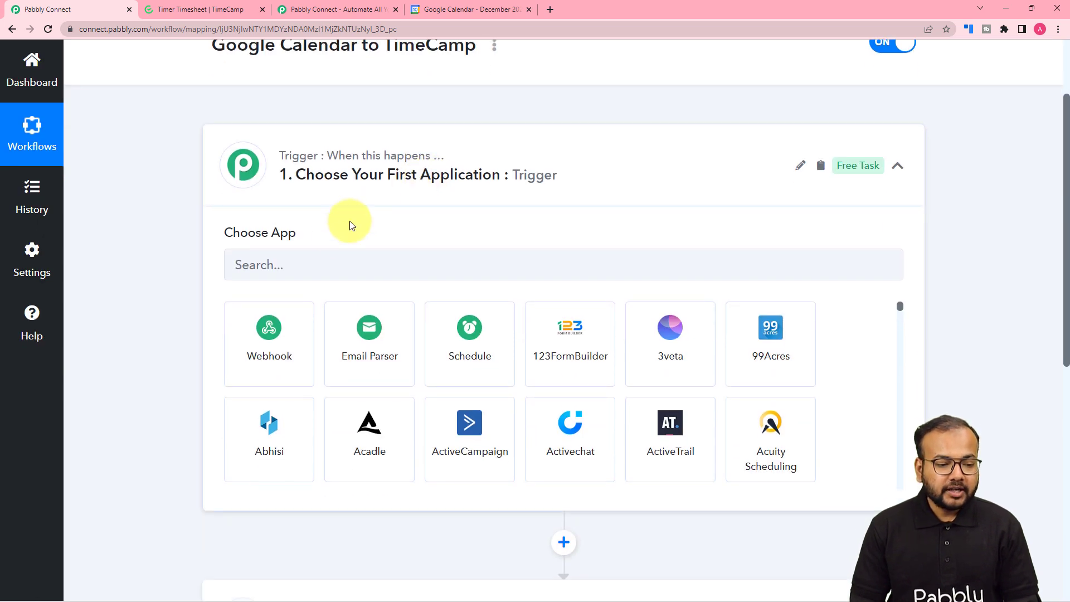
left_click(326, 263)
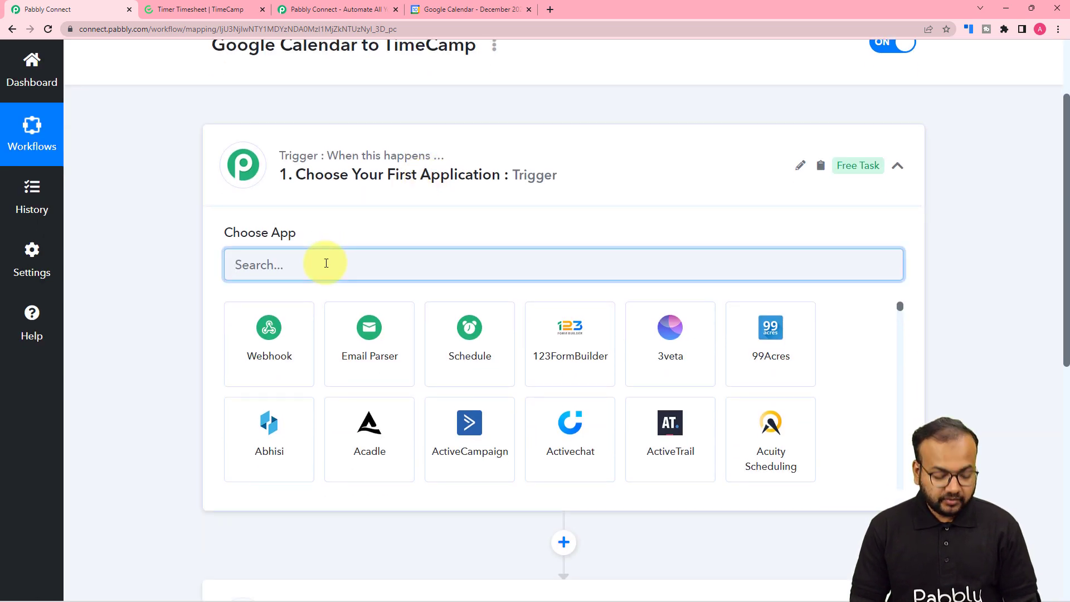
type("goo")
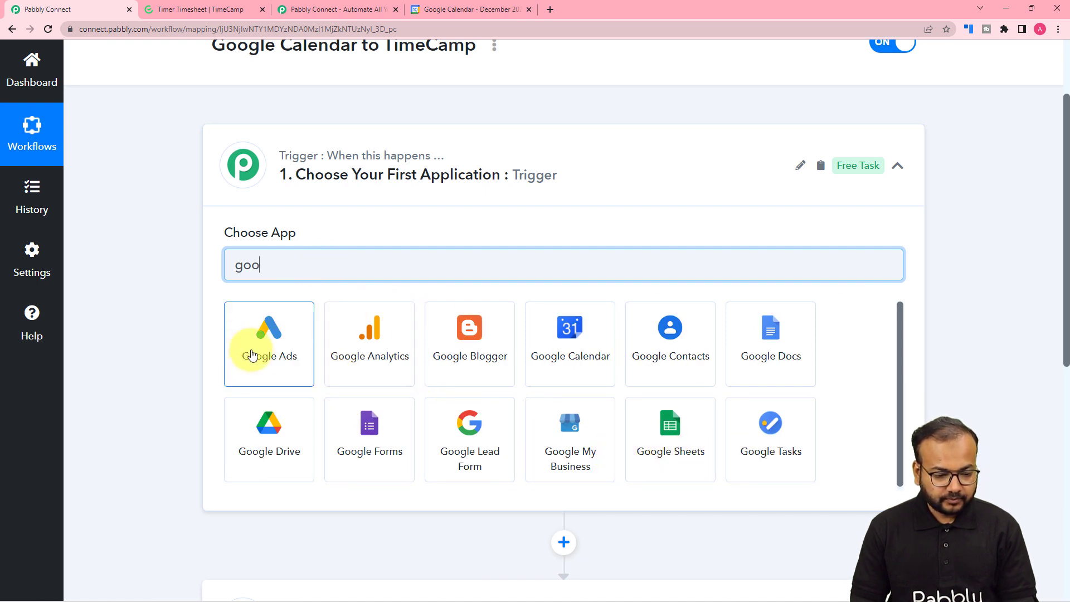
left_click(577, 349)
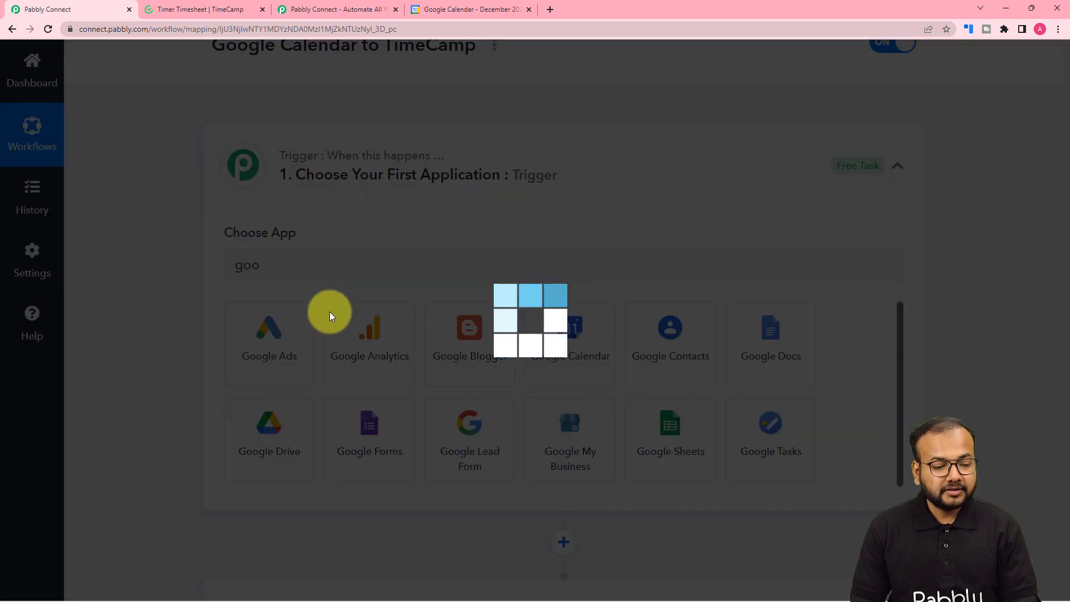
scroll(182, 304, "down", 2)
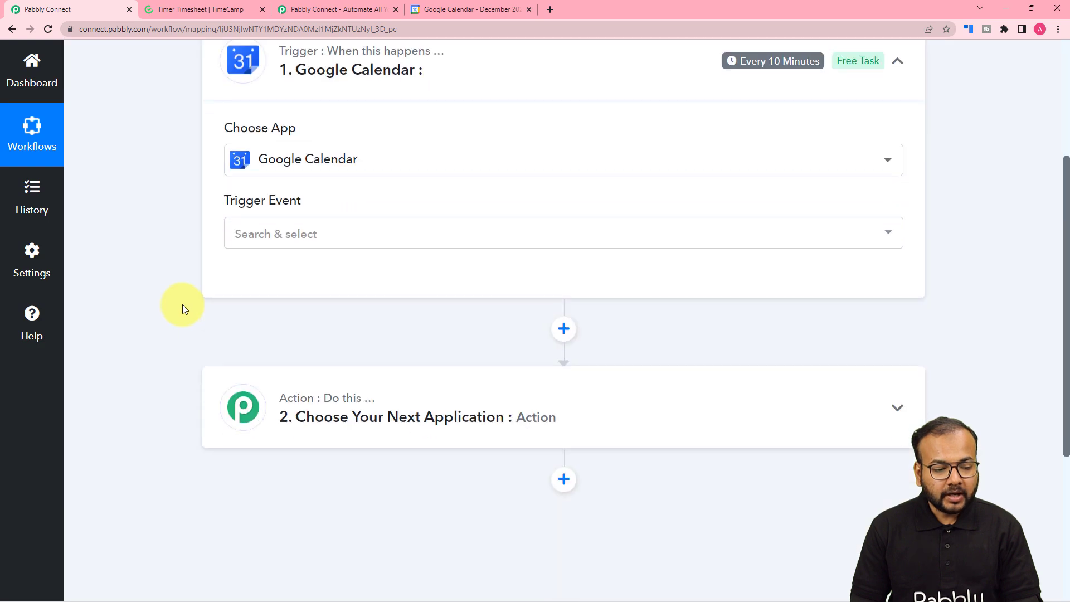
left_click(291, 228)
left_click(291, 312)
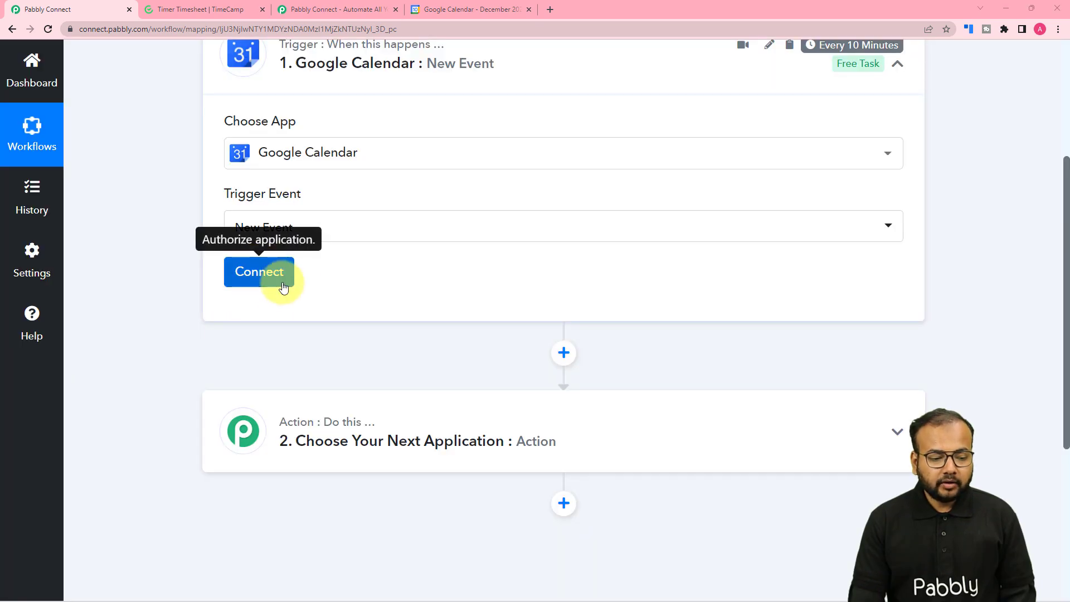
- Authorize a new Google Calendar connection by signing in with Google, and select the Pabbly Connect calendar for the trigger
left_click(262, 284)
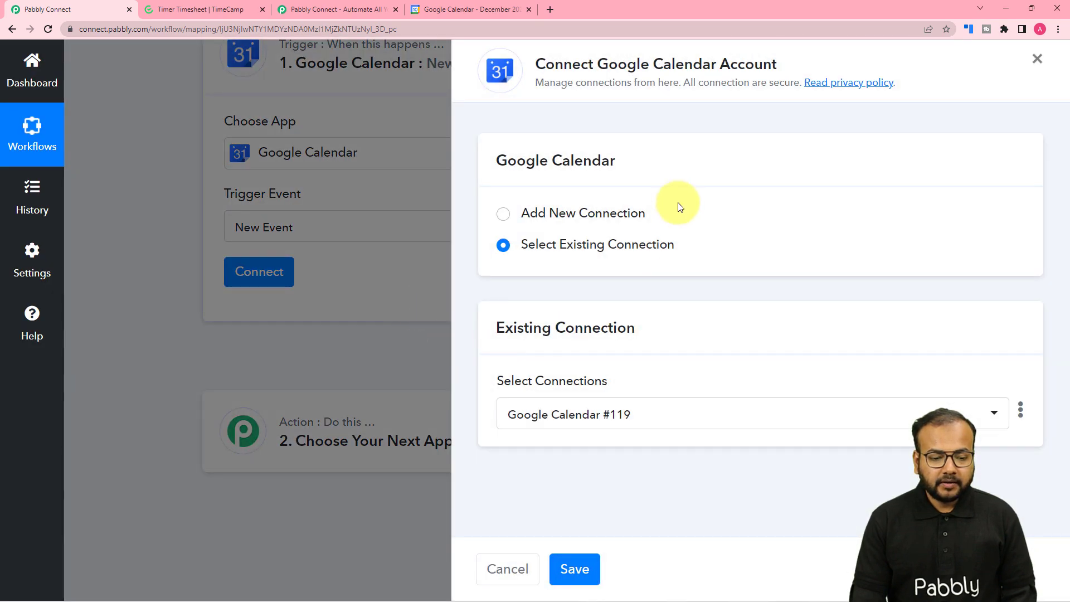
left_click(503, 214)
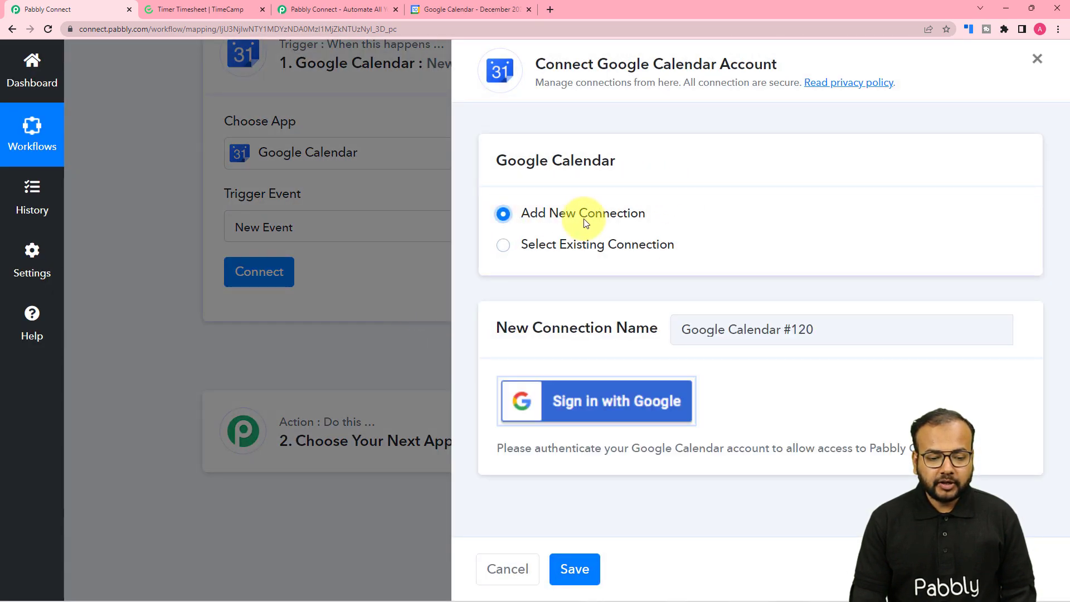
left_click(555, 419)
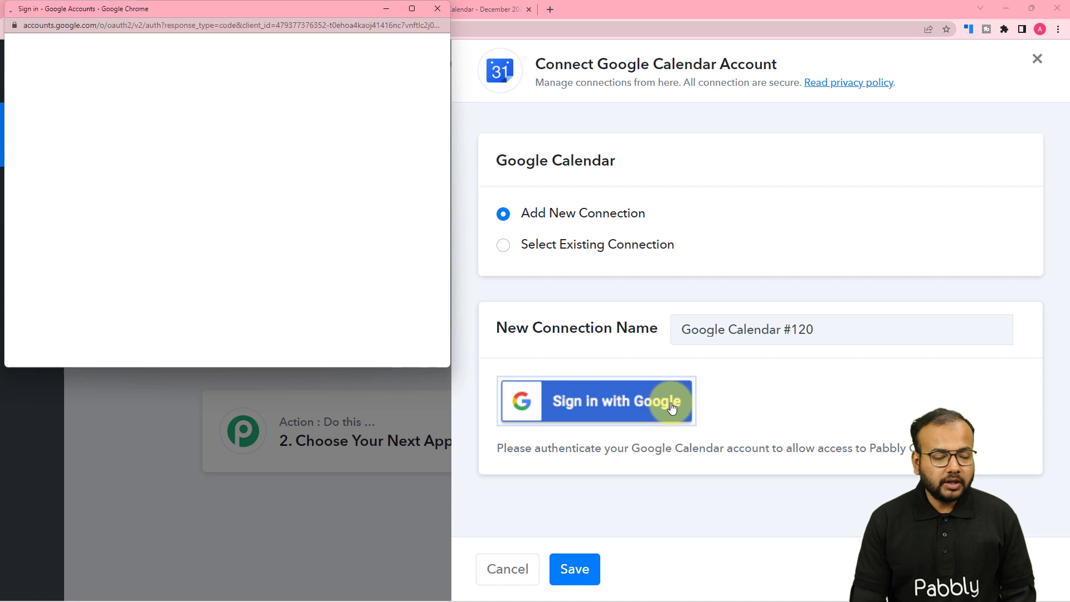
left_click(262, 286)
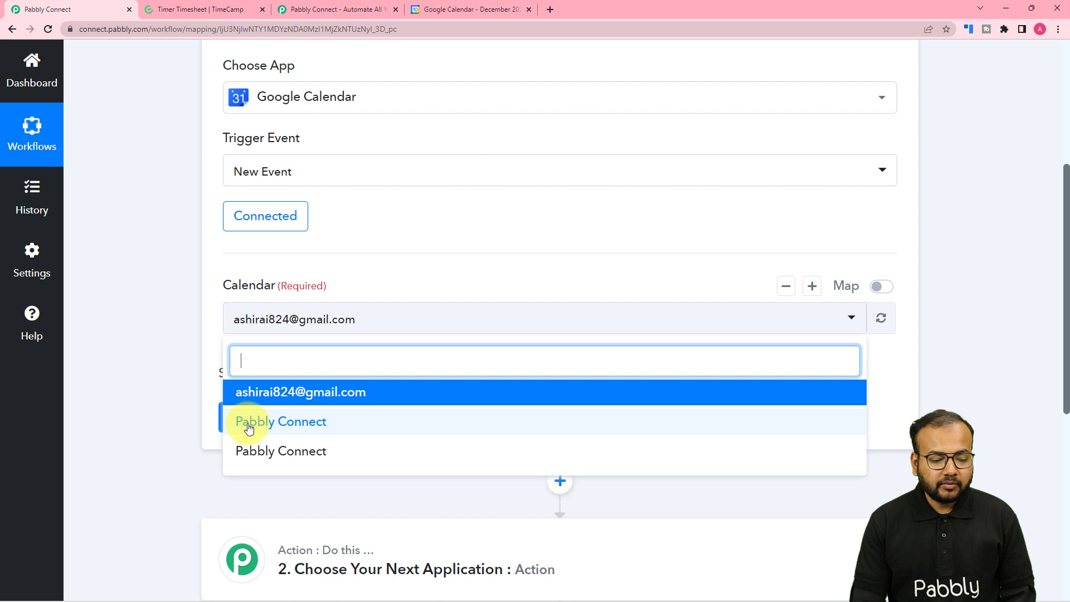
left_click(251, 421)
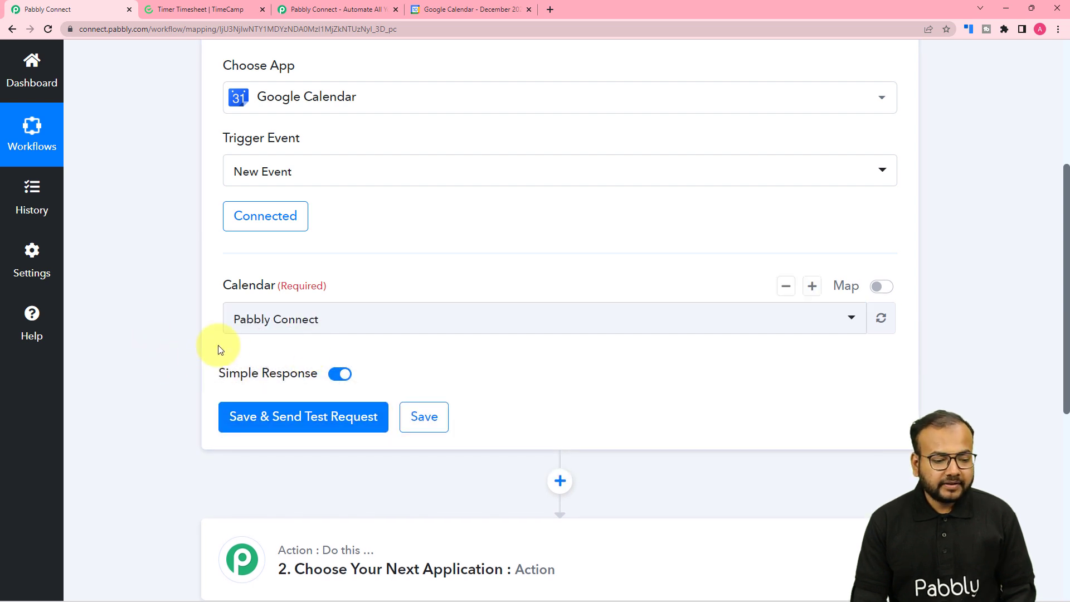
mouse_move(258, 365)
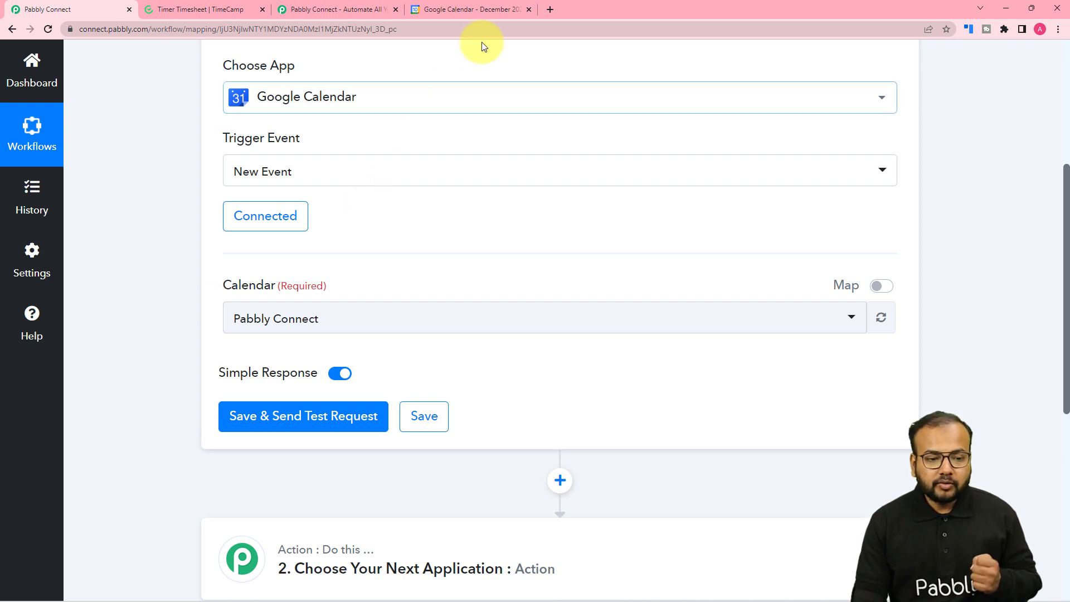
- Switch to Google Calendar and start an event titled "General Meeting" on December 13, 2022, from 4:00pm to 5:00pm
left_click(486, 10)
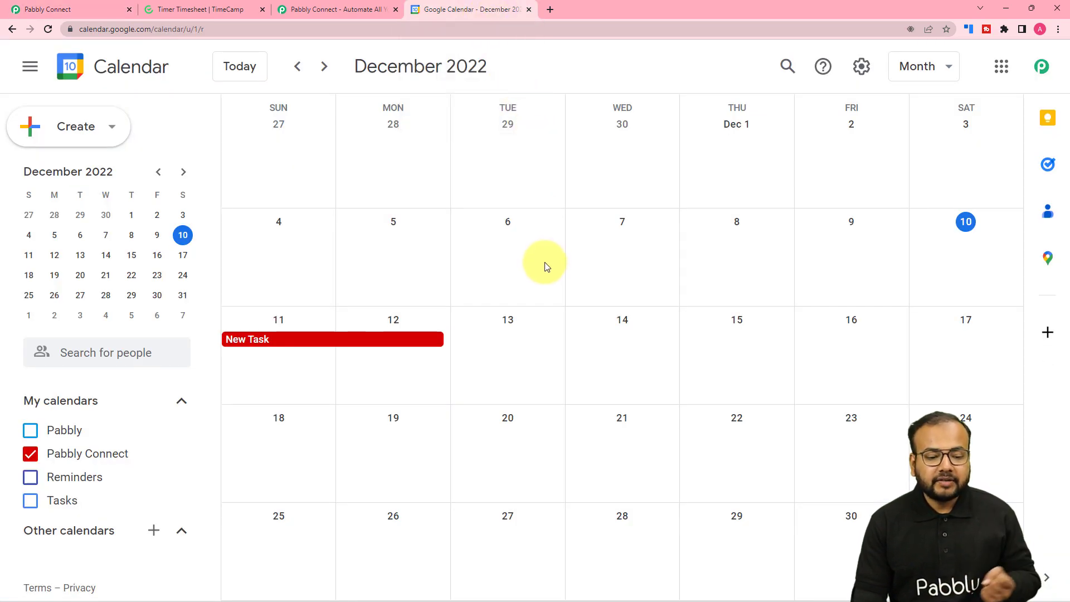
left_click(500, 350)
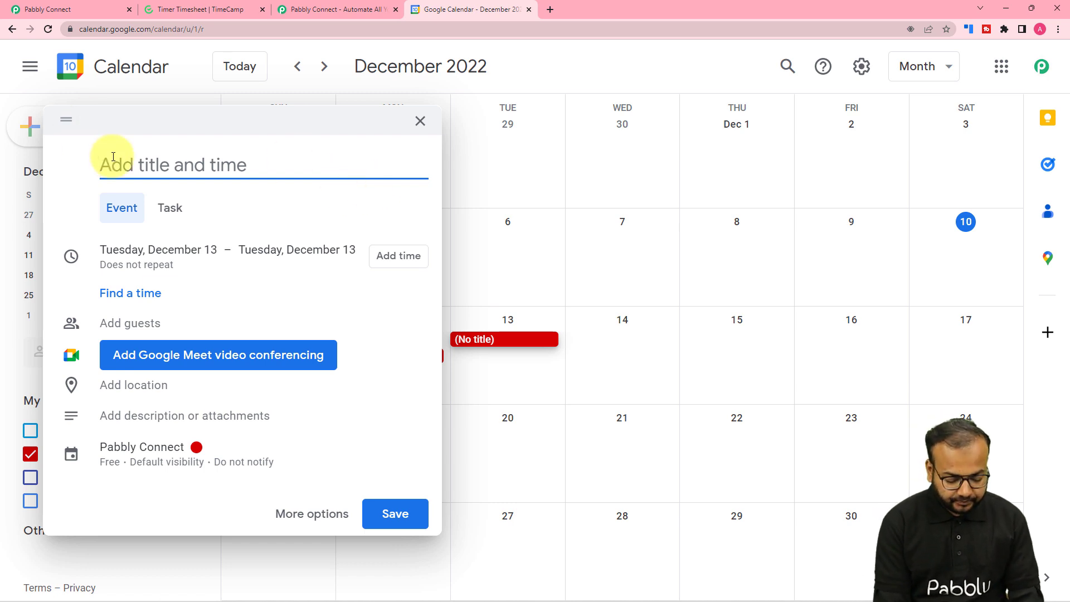
type("General")
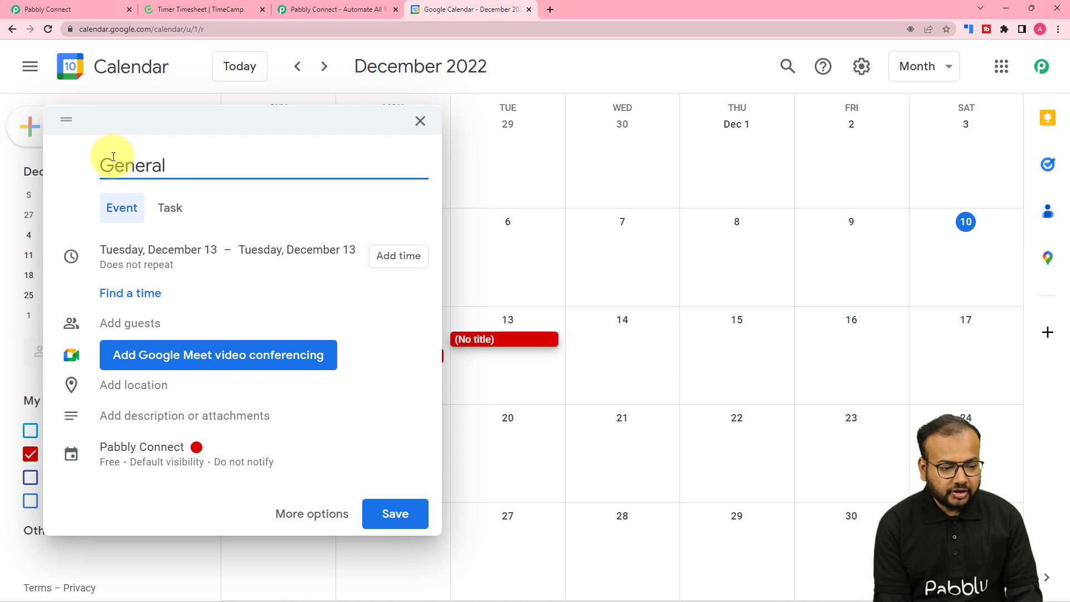
type(" M")
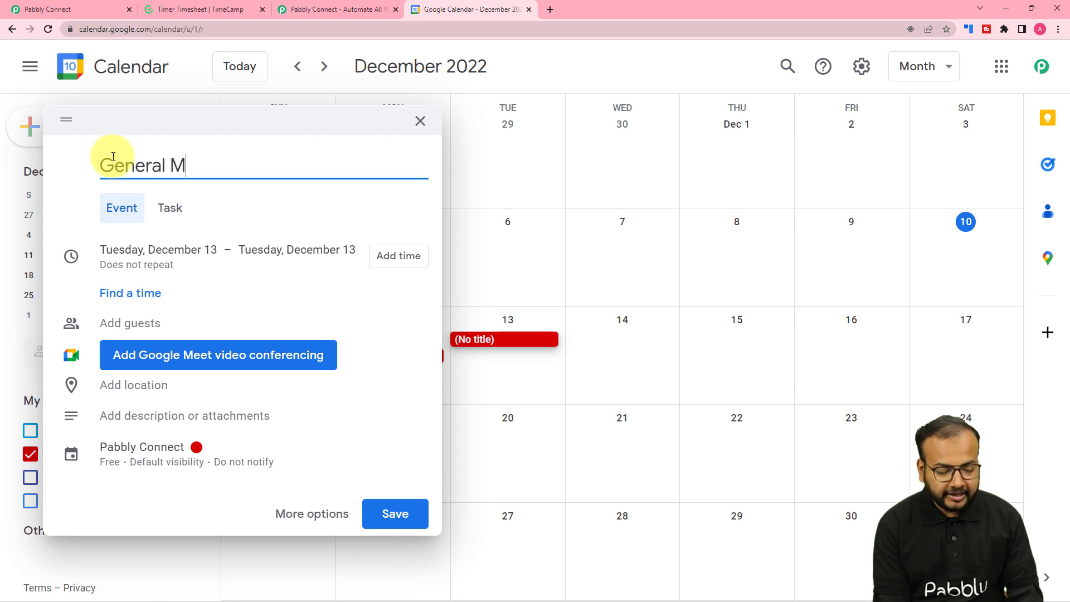
type("eeting")
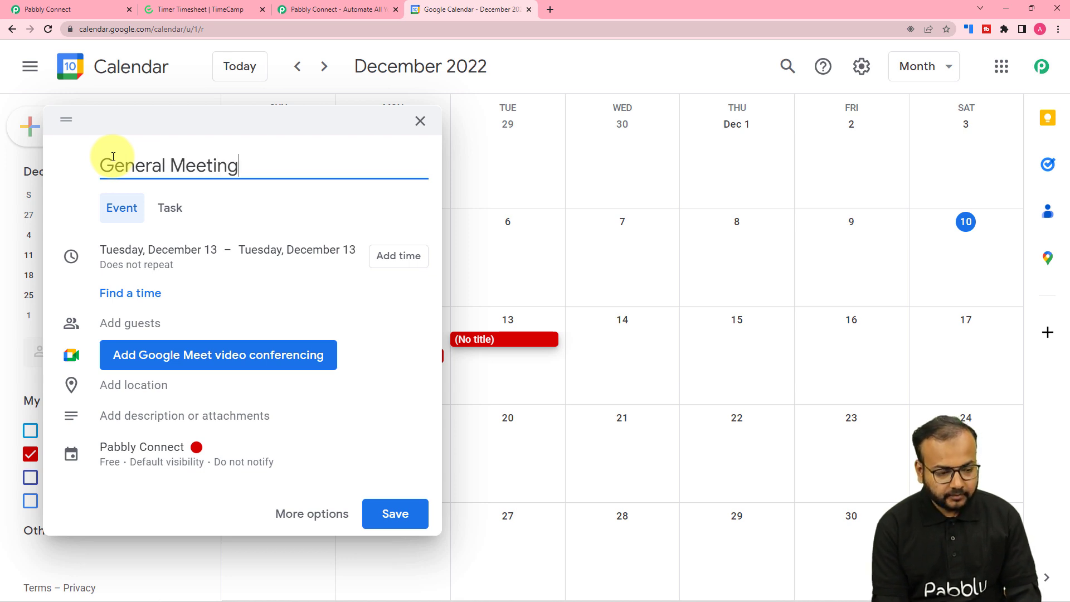
left_click(291, 256)
left_click(107, 258)
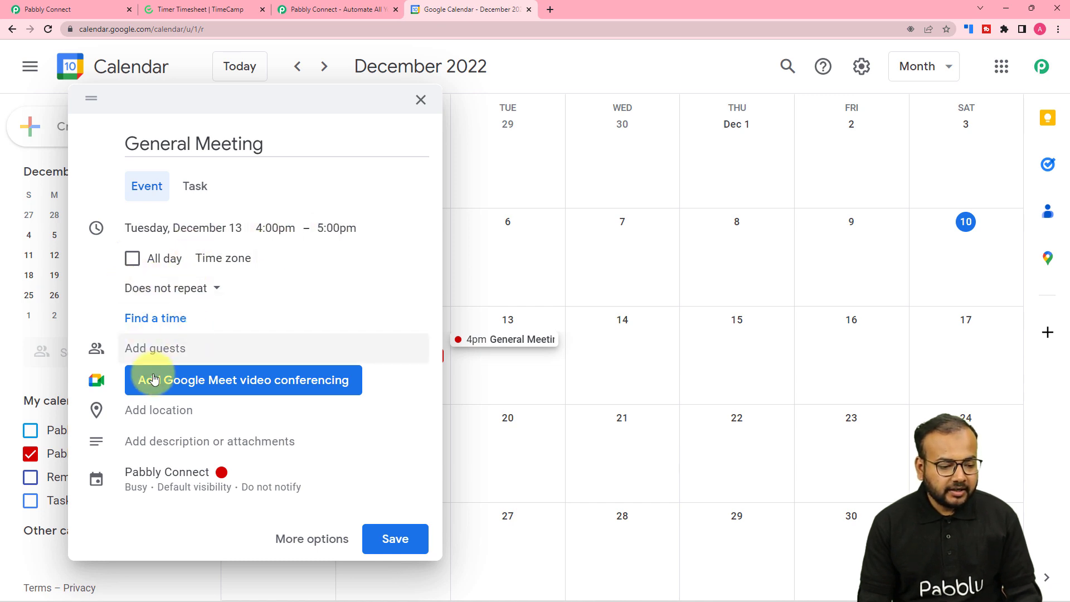
- Add the description "Urgent progress session" to the General Meeting event and save it
left_click(179, 442)
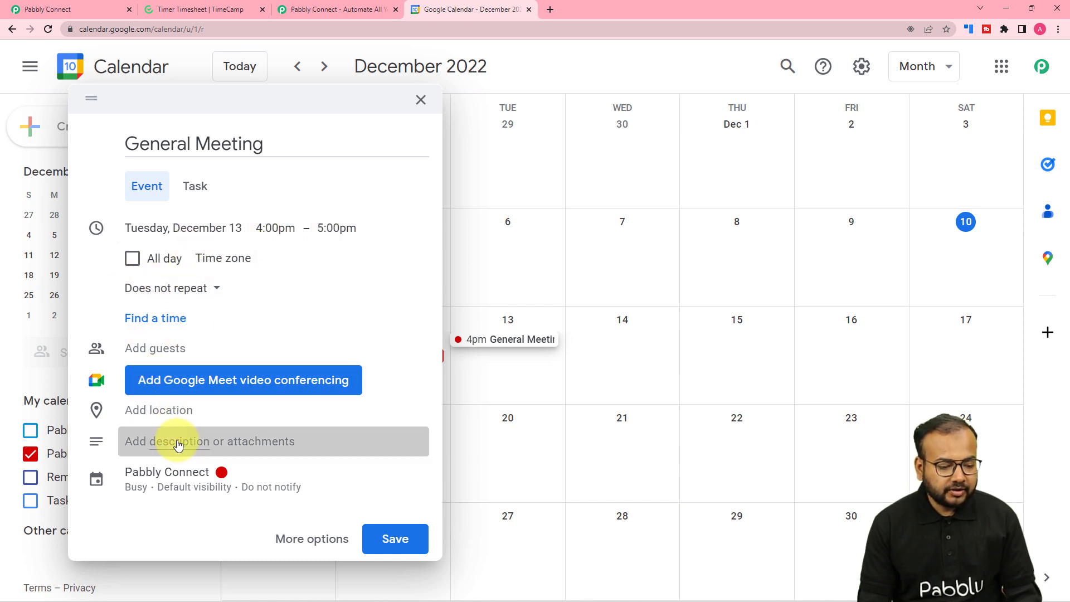
type("Urgen")
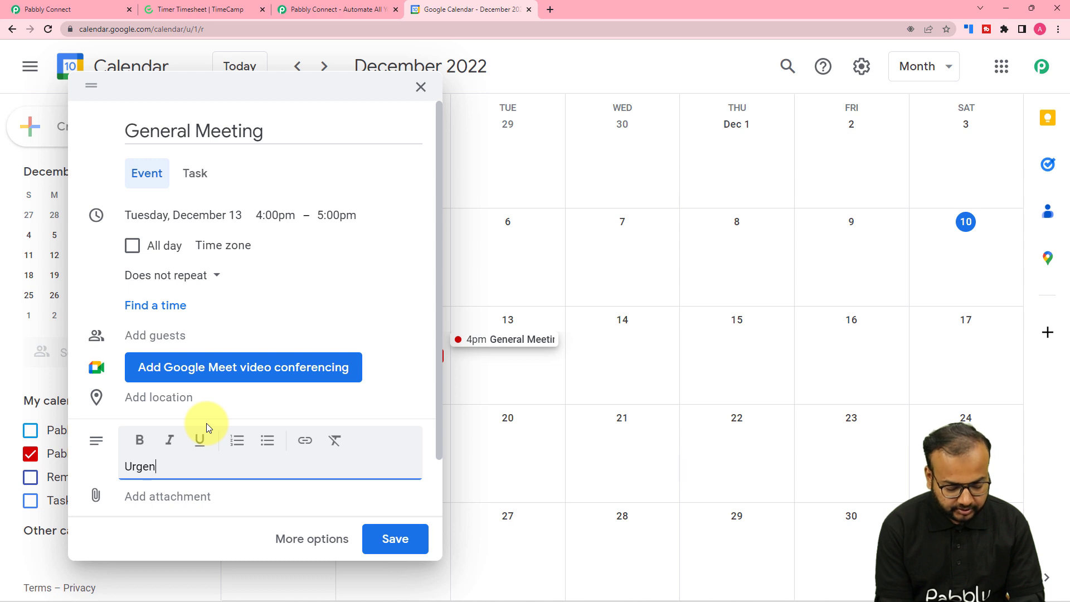
type("t")
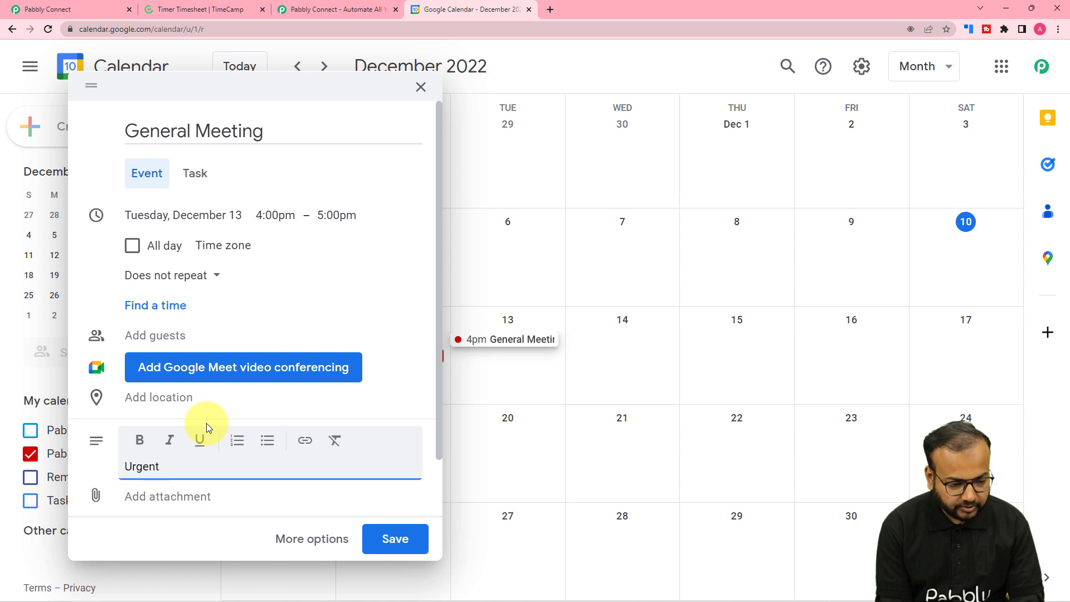
type(" progres")
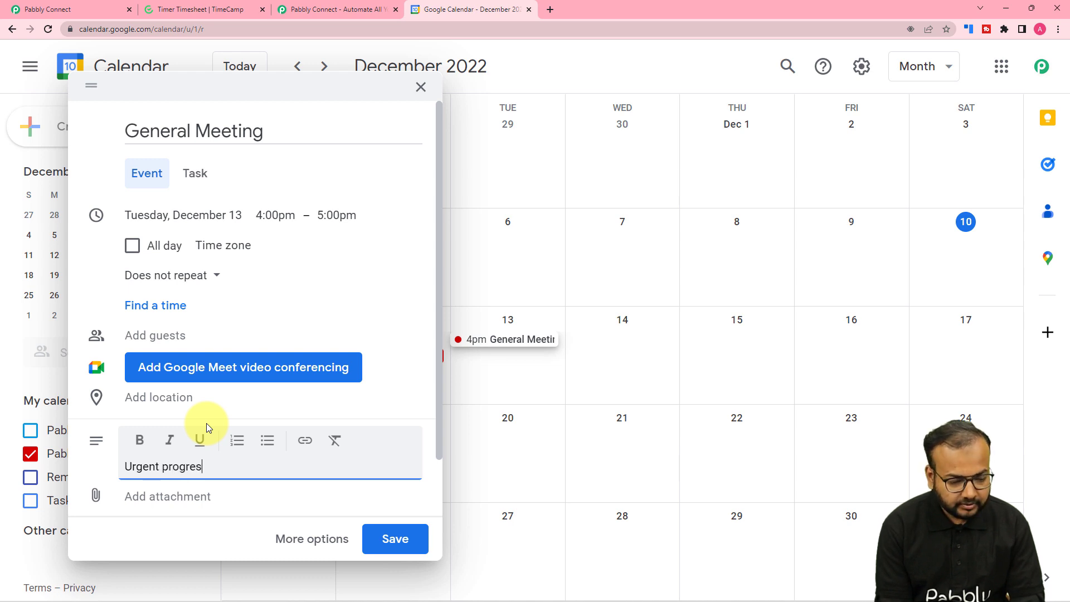
type("s session")
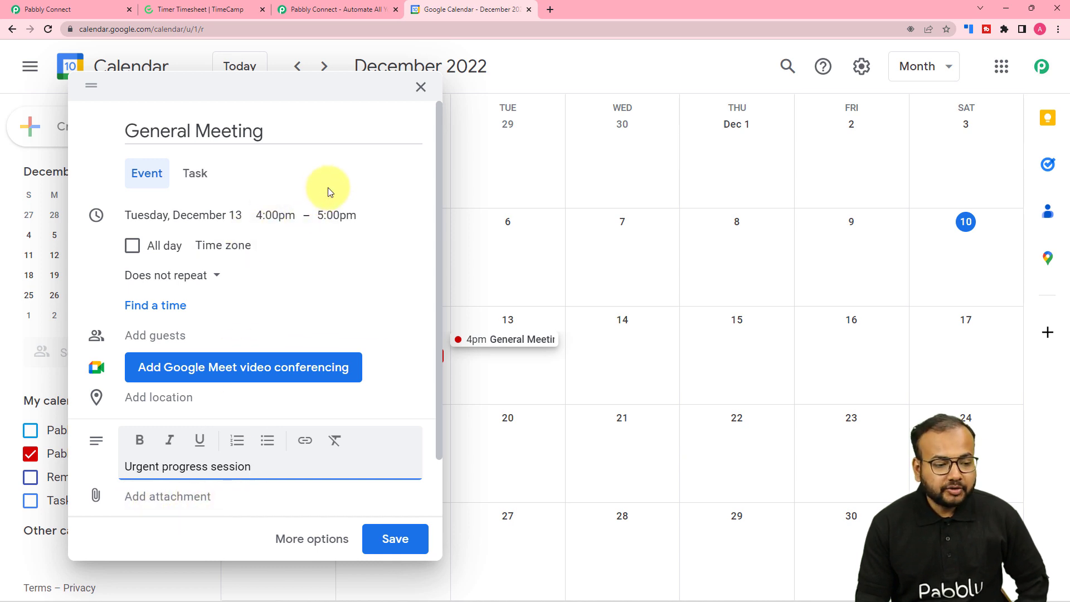
left_click(393, 536)
- Switch back to the Pabbly Connect workflow and save the Google Calendar trigger with a test request
left_click(67, 9)
scroll(171, 168, "down", 3)
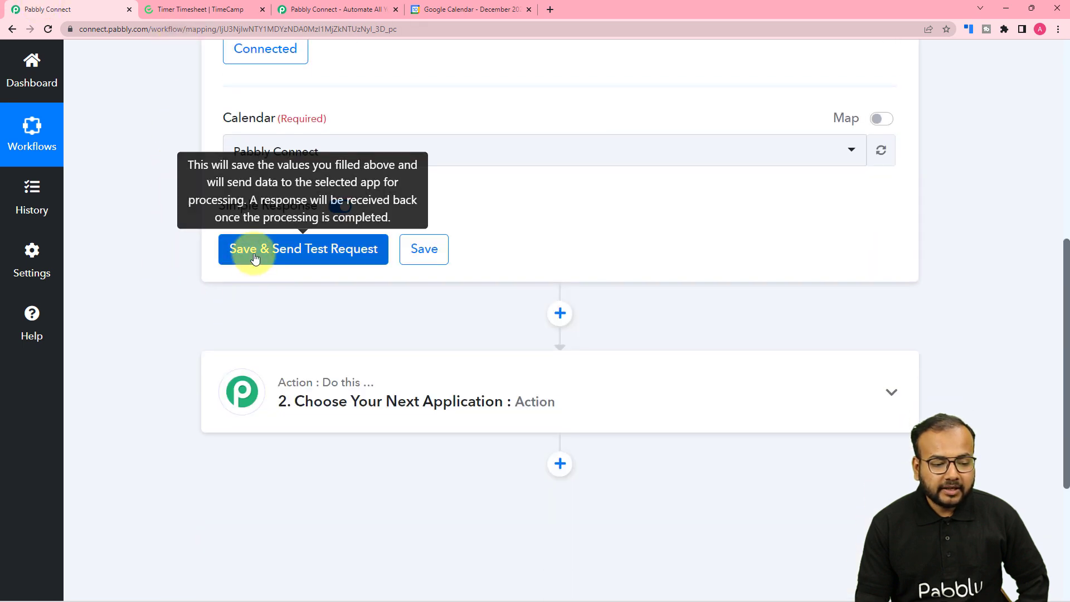
left_click(306, 248)
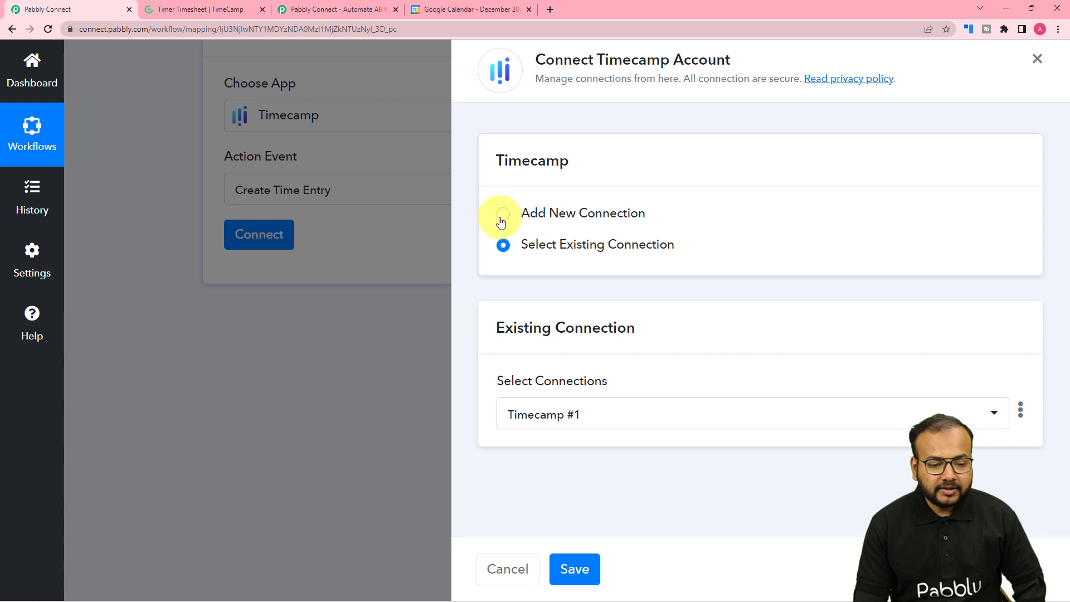
- Choose to add a new Timecamp connection for the Create Time Entry action, and open the profile settings in TimeCamp
left_click(502, 215)
scroll(580, 389, "down", 3)
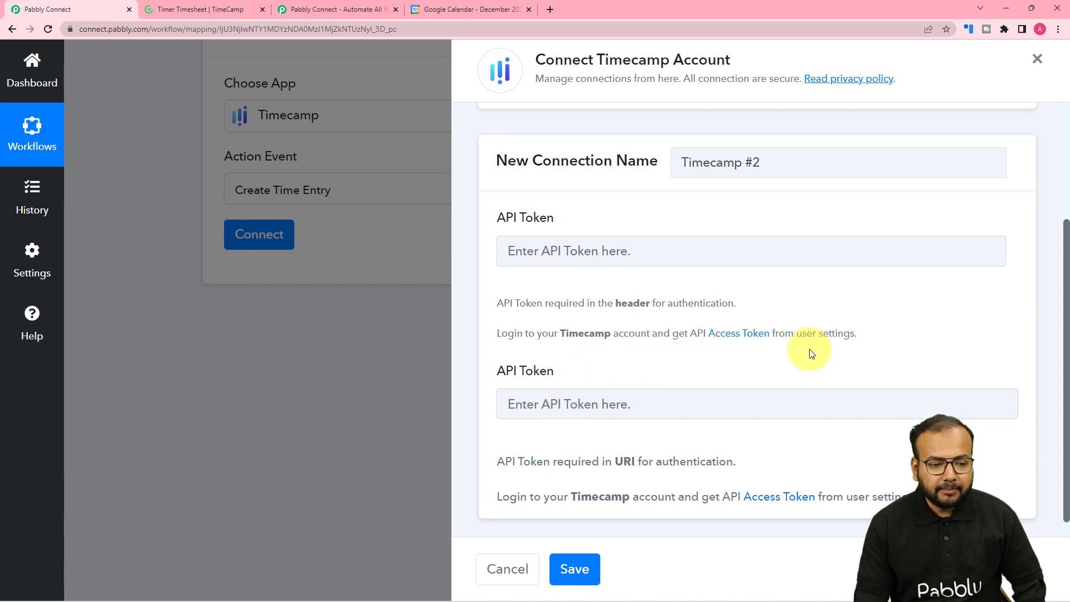
left_click(195, 9)
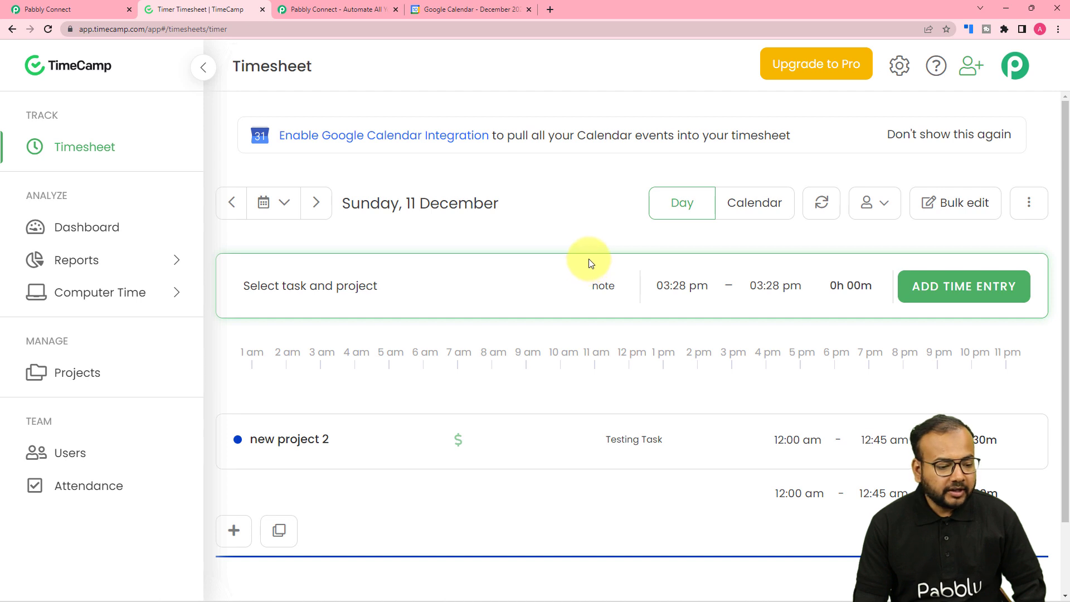
left_click(86, 451)
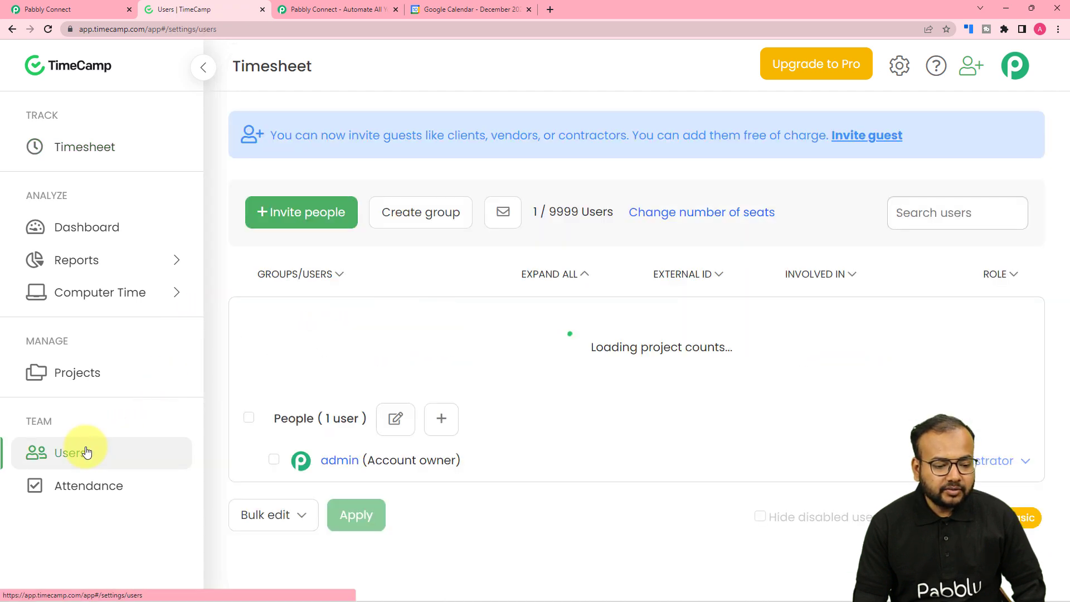
left_click(898, 66)
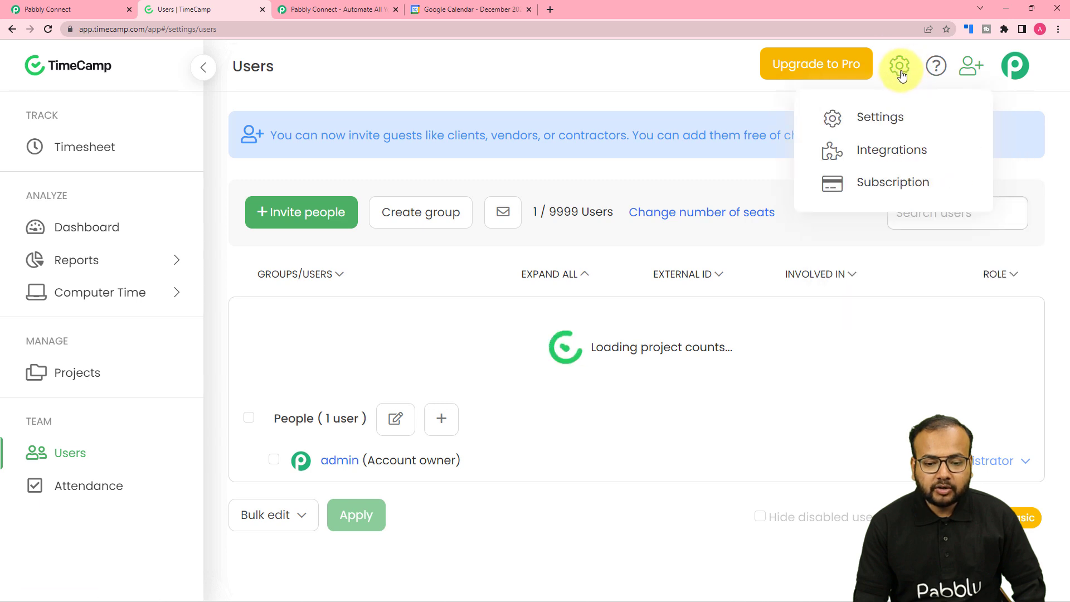
left_click(880, 118)
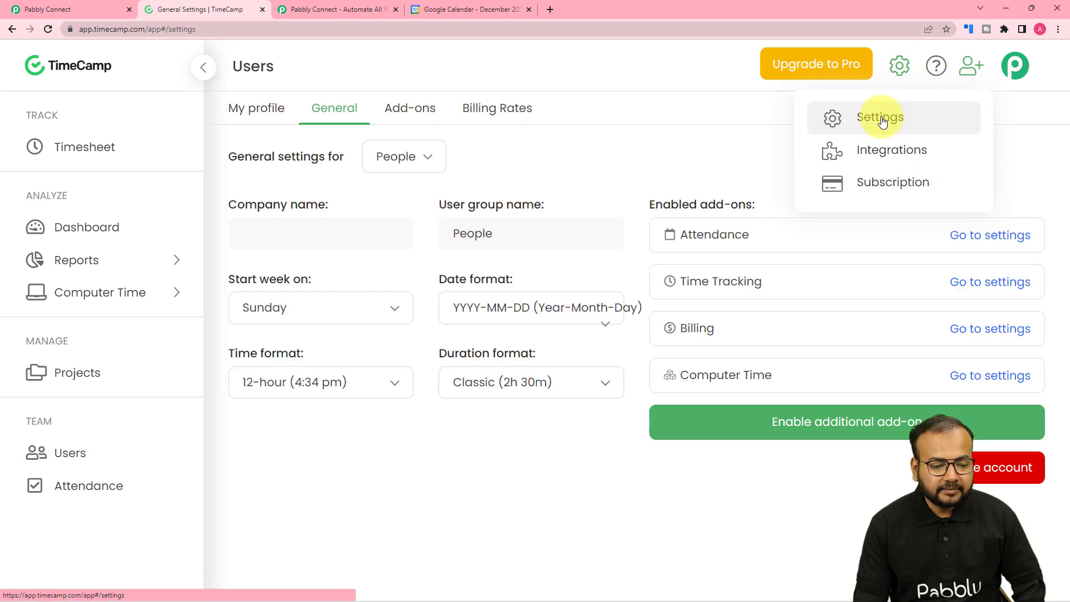
left_click(256, 110)
- Copy the programming API token from the TimeCamp profile settings
scroll(314, 182, "down", 3)
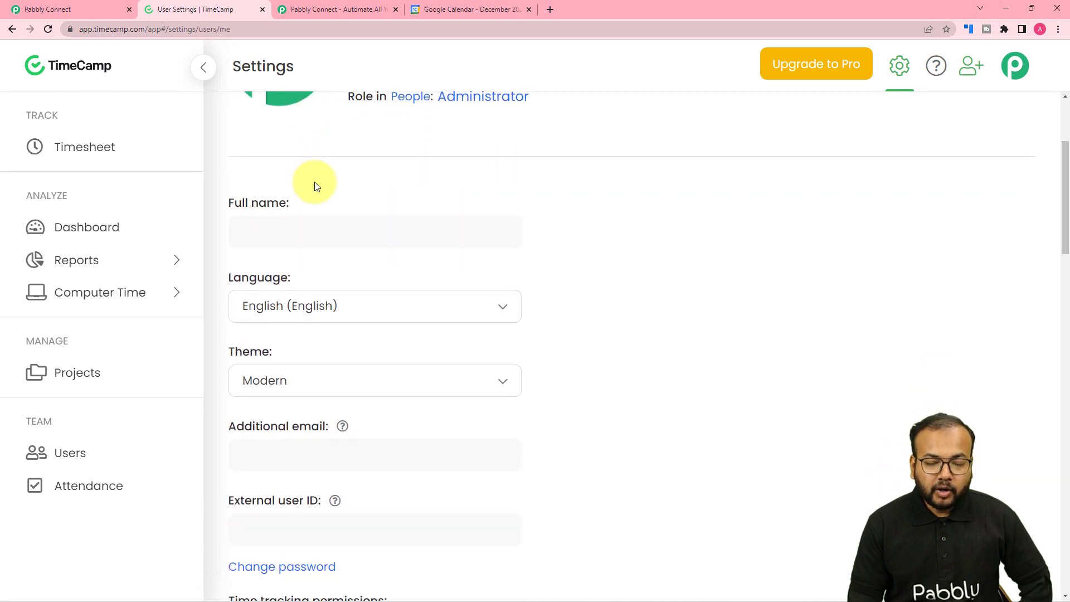
scroll(314, 186, "down", 15)
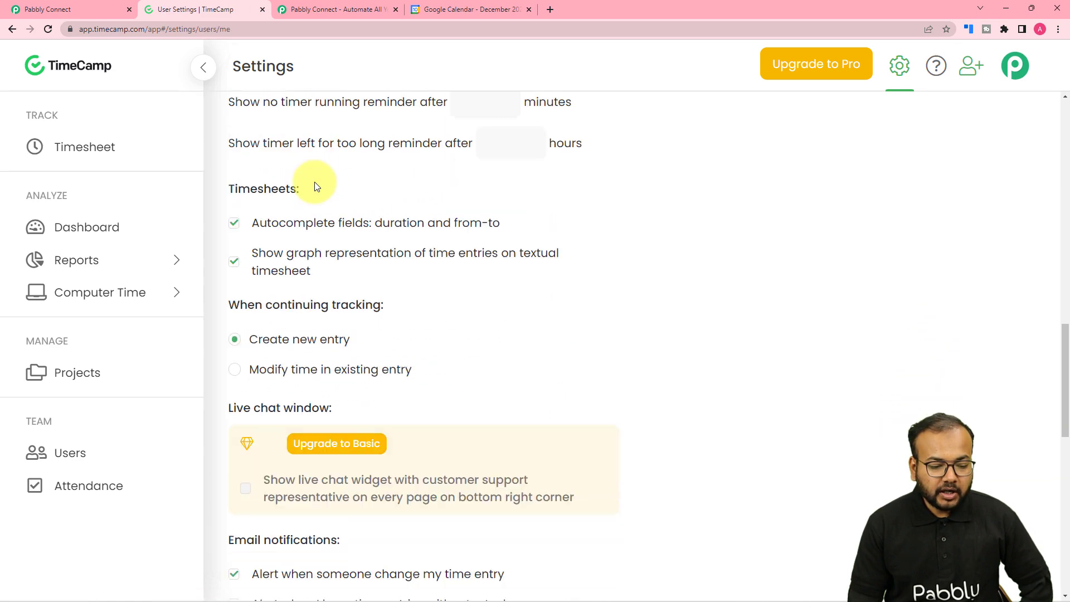
scroll(315, 184, "down", 13)
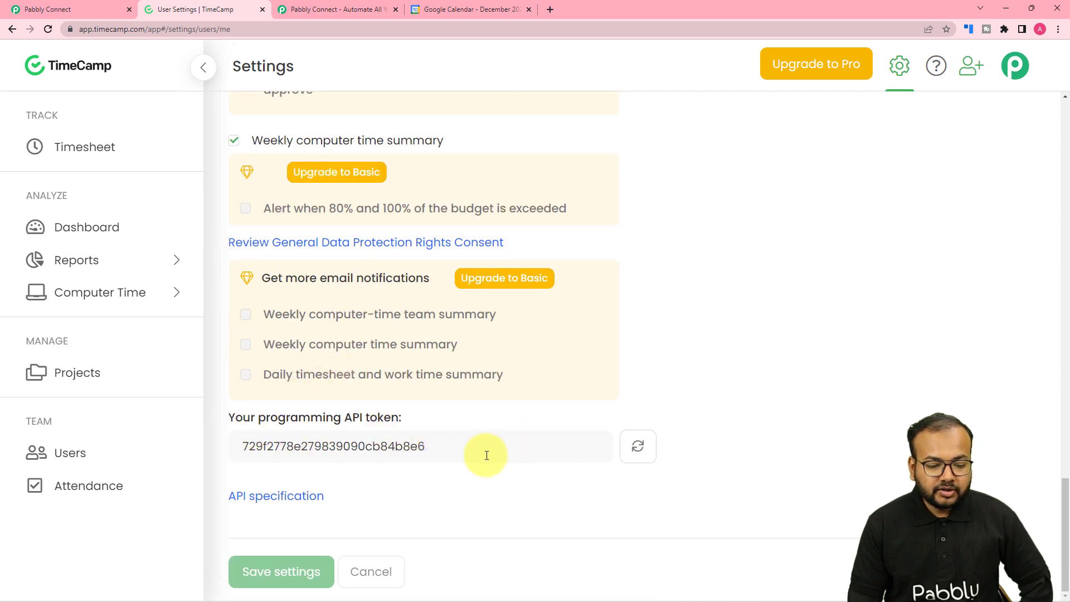
left_click(417, 440)
double_click(417, 440)
right_click(417, 443)
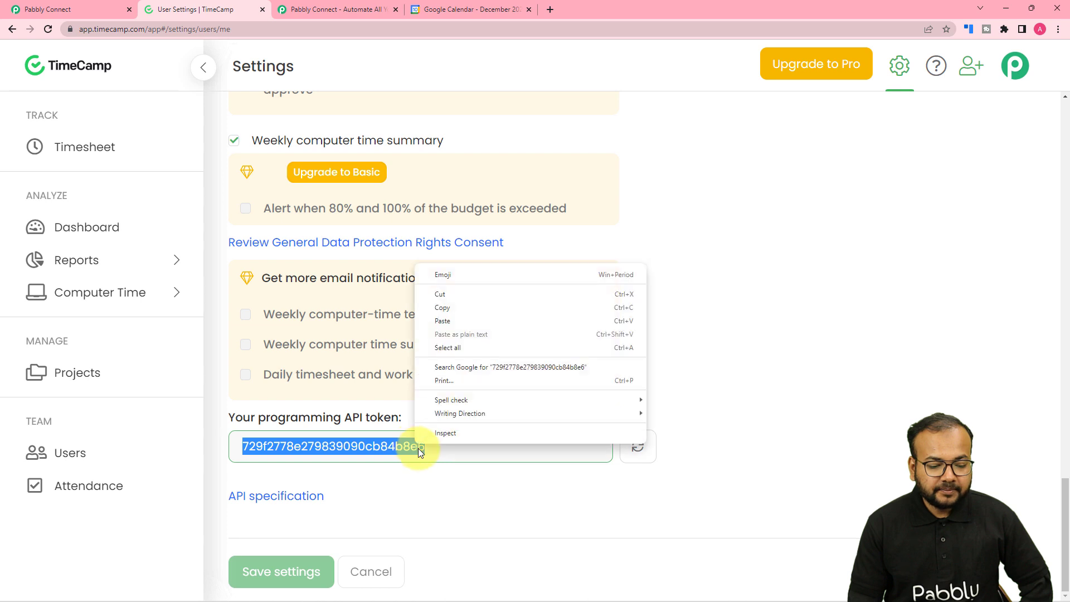
left_click(431, 308)
- Return to Pabbly Connect, paste the API token into both API Token fields of the new Timecamp connection, and save it
left_click(91, 7)
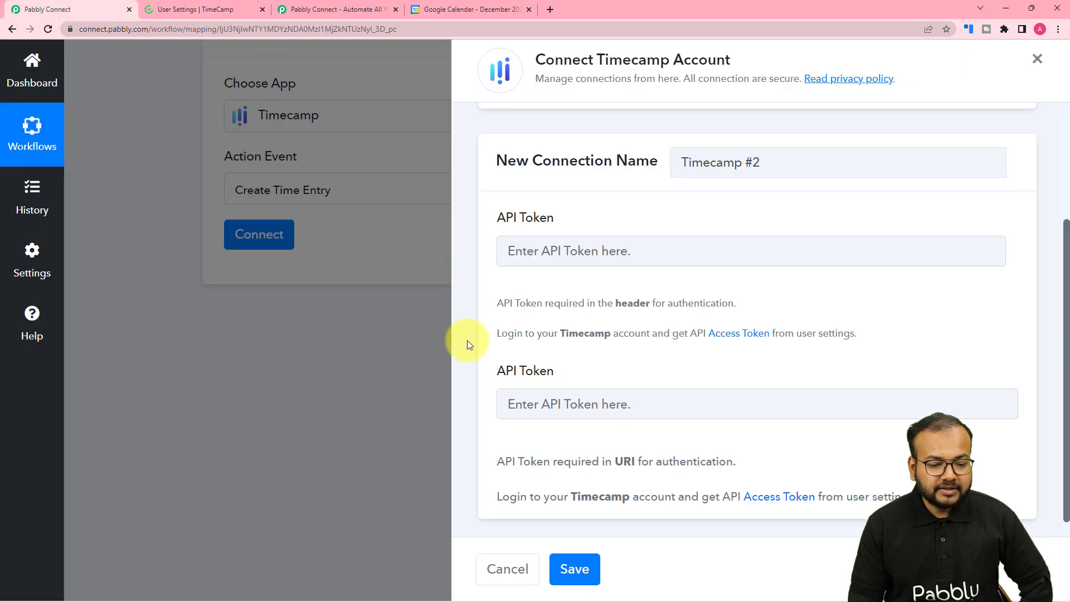
right_click(531, 249)
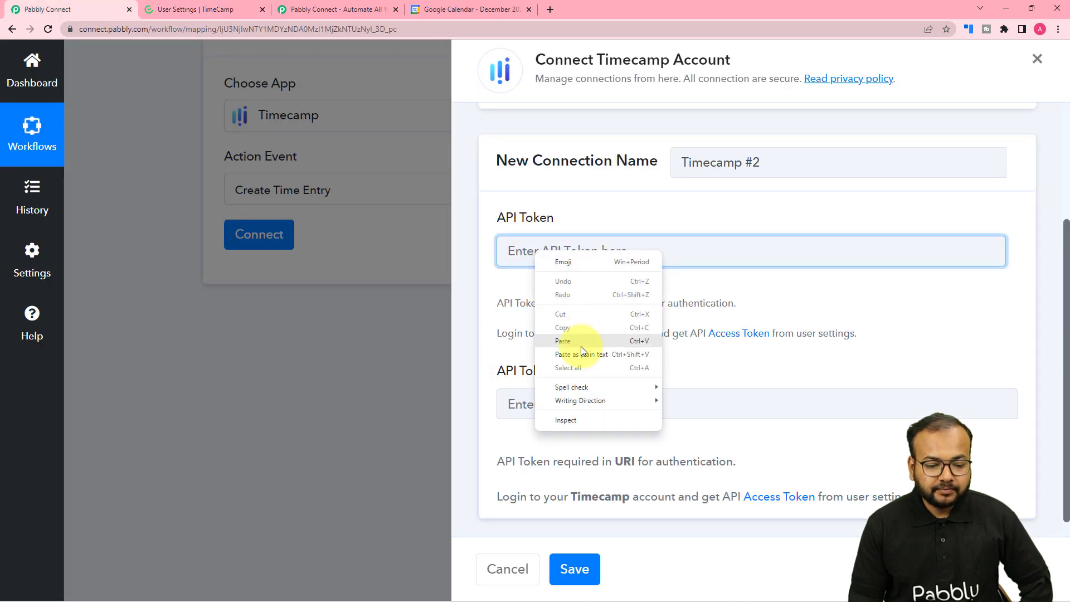
left_click(582, 349)
right_click(556, 394)
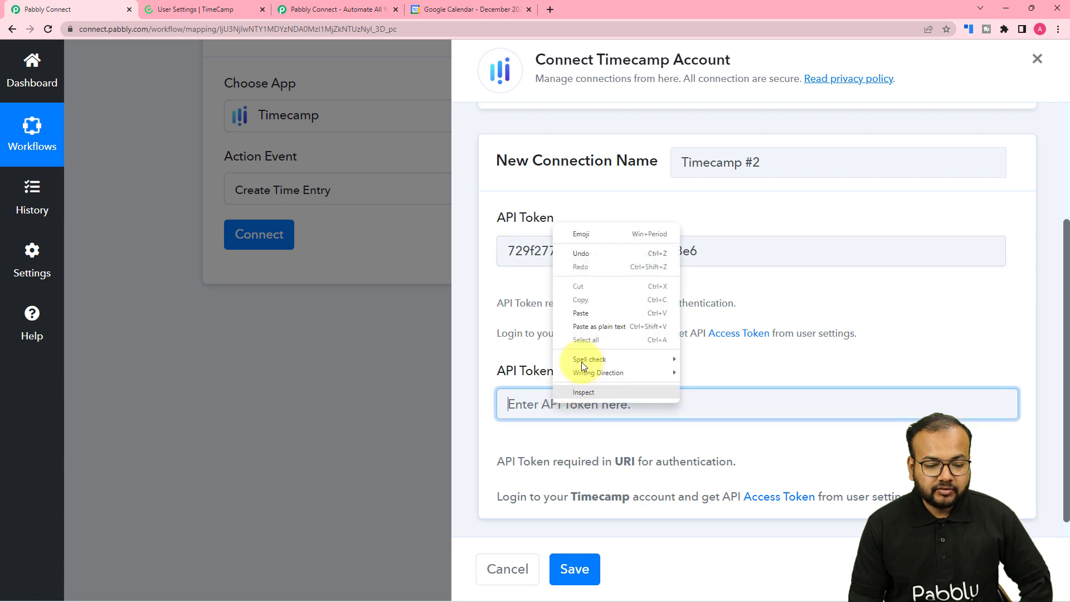
left_click(580, 322)
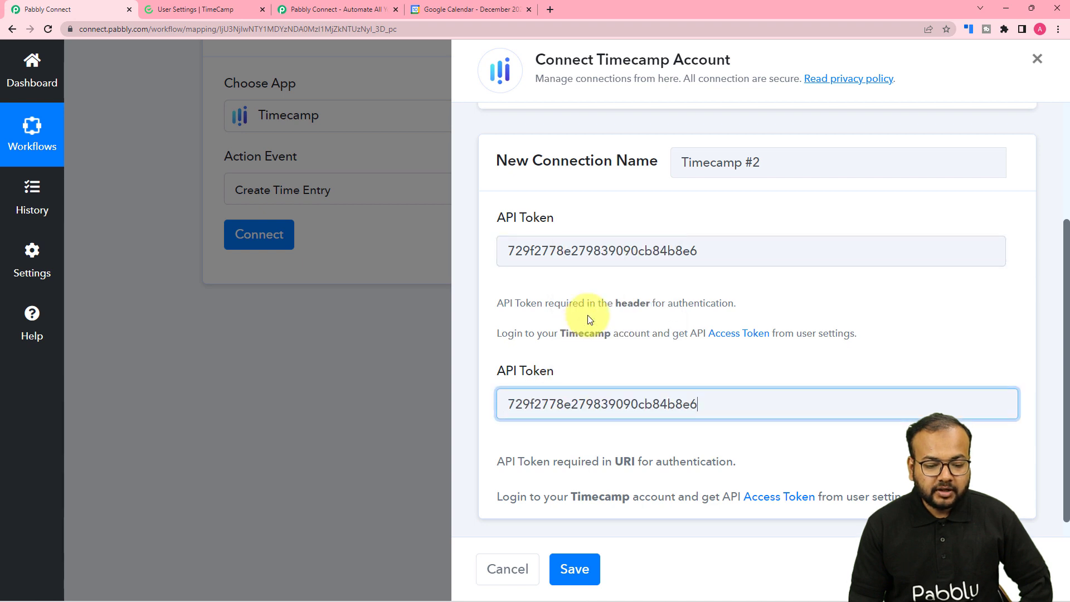
left_click(579, 564)
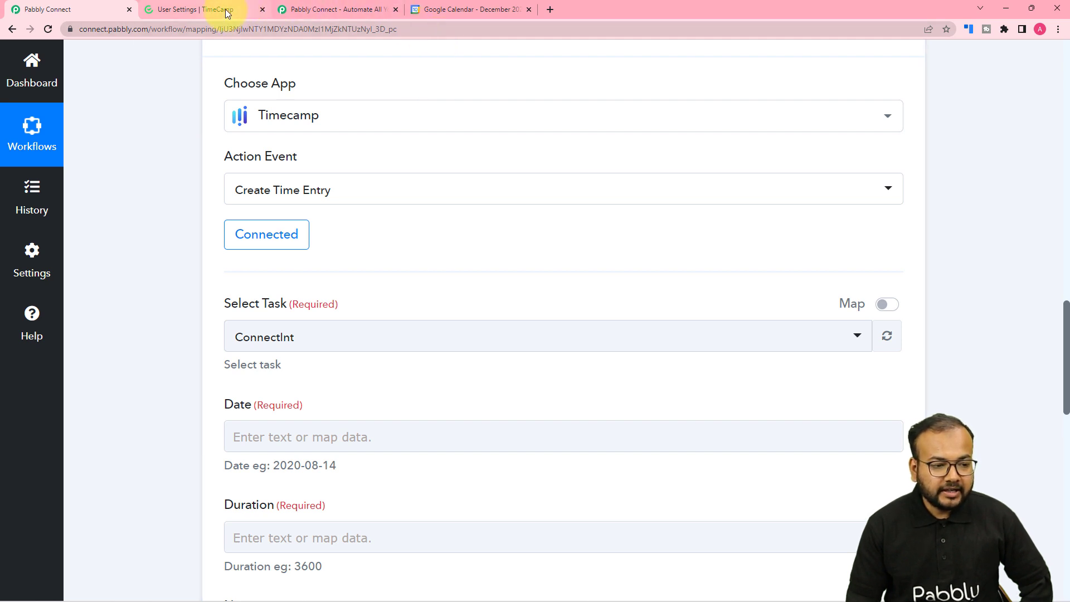
- Look up the project in the TimeCamp timesheet and select "new project 2" as the time entry's task
left_click(226, 12)
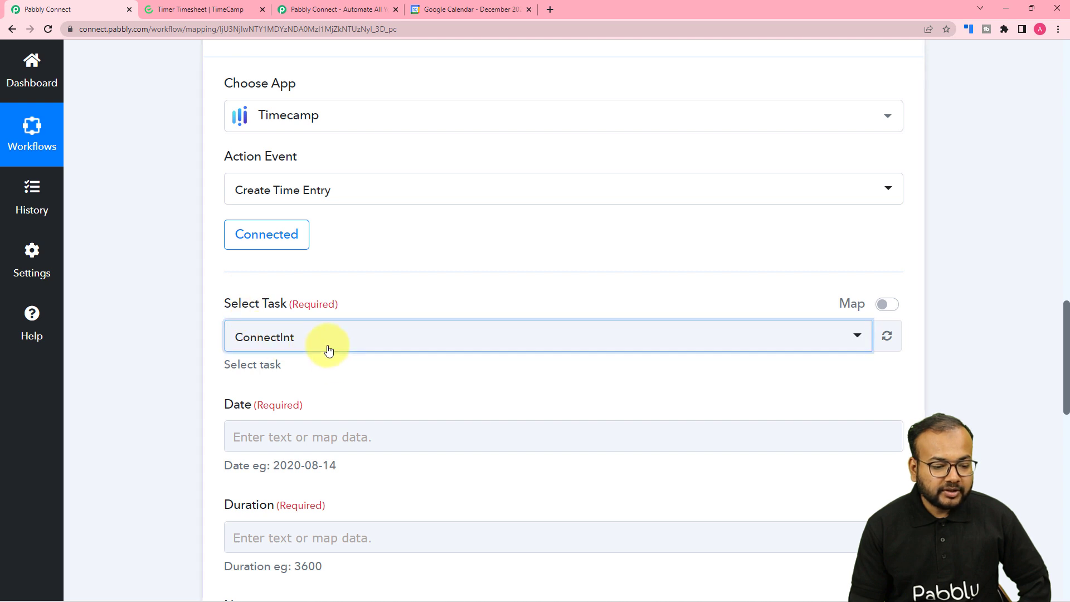
left_click(328, 349)
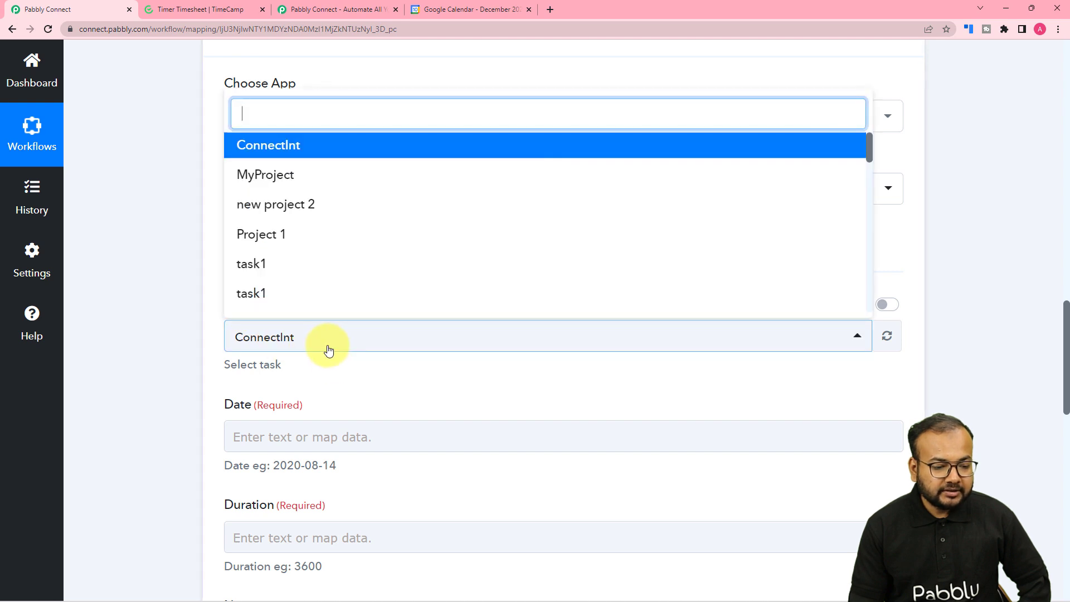
left_click(260, 210)
- Review the time entry fields from Date to Billable alongside the event data received by the Google Calendar trigger
scroll(185, 301, "down", 3)
scroll(185, 299, "down", 1)
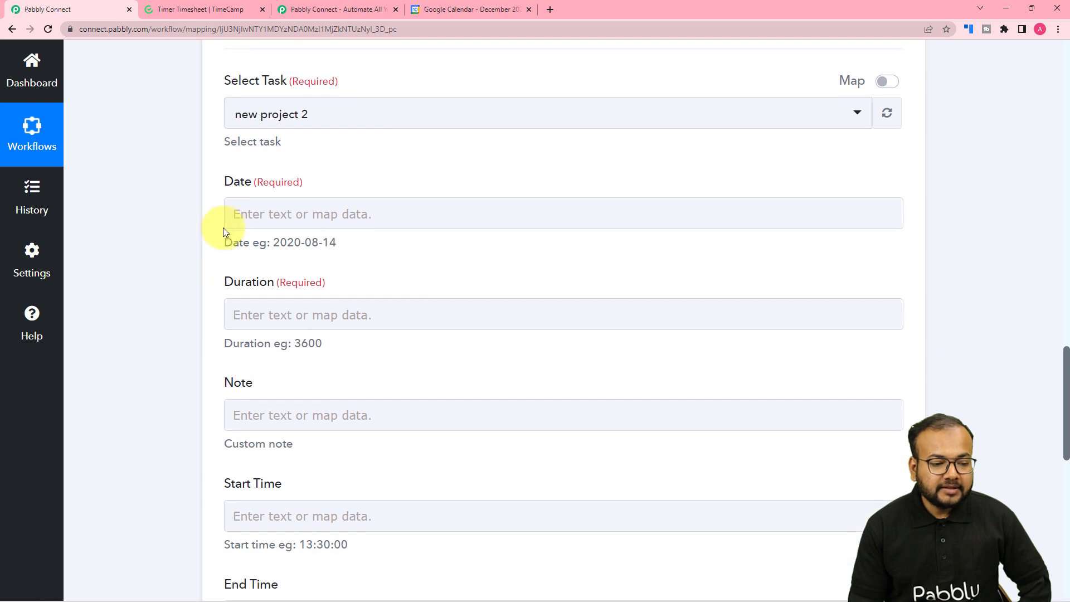
left_click(336, 223)
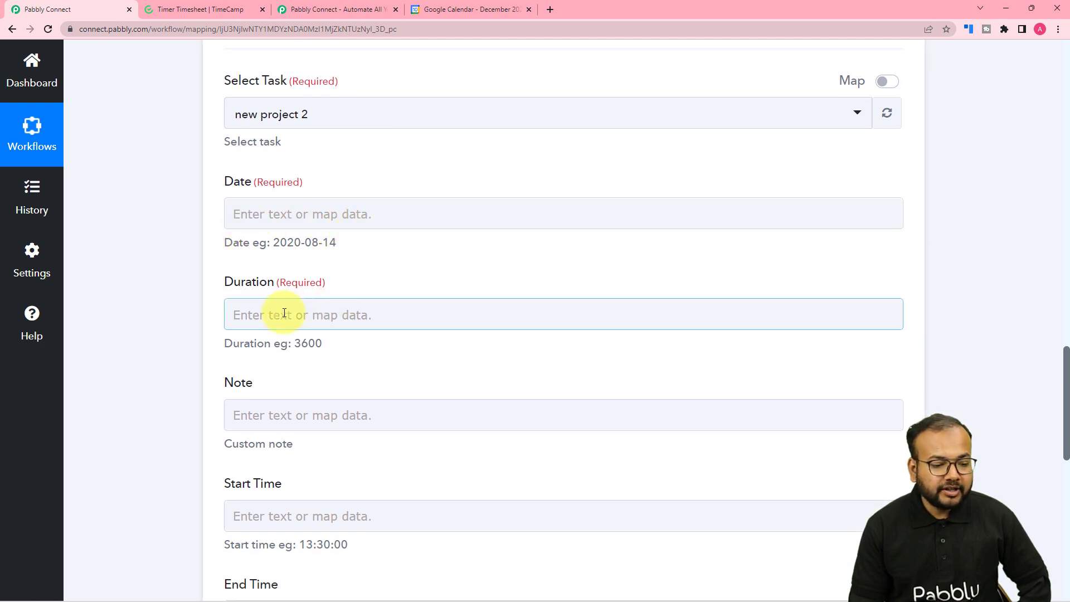
scroll(357, 327, "down", 3)
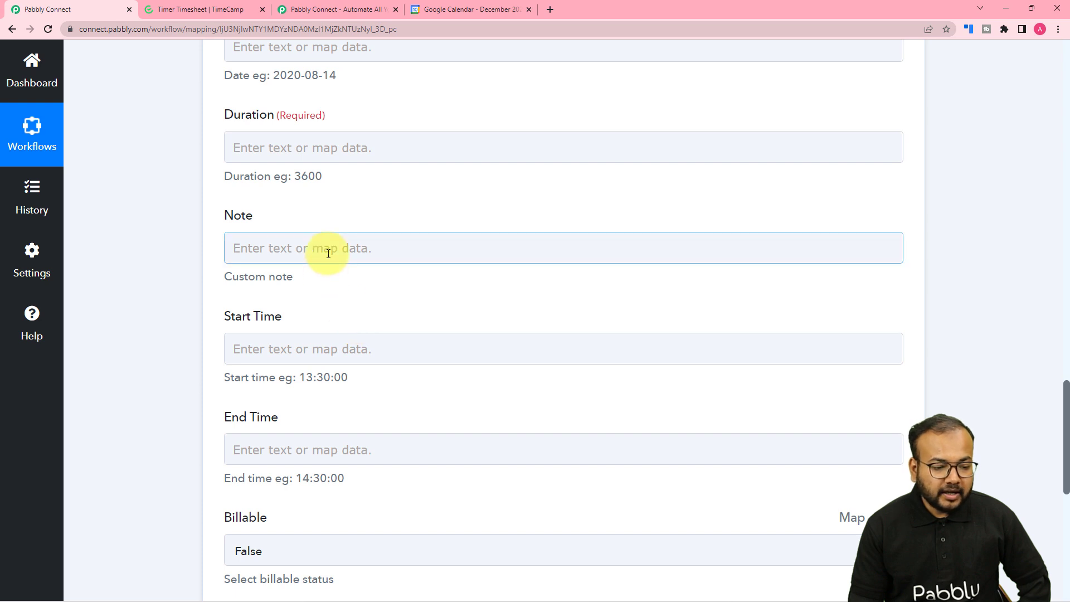
scroll(382, 301, "down", 2)
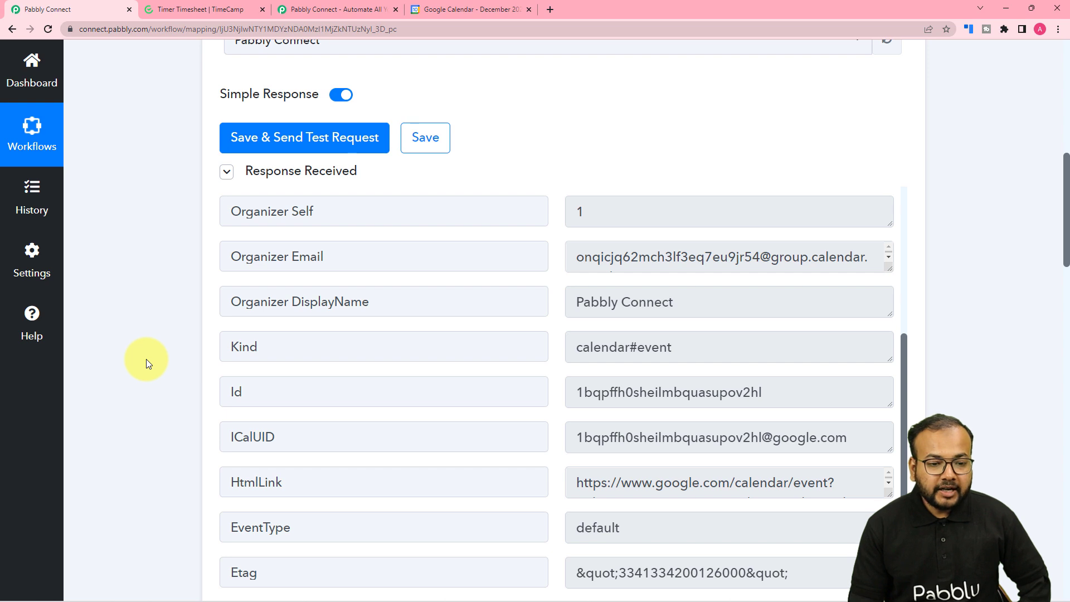
scroll(146, 359, "down", 3)
scroll(146, 359, "down", 10)
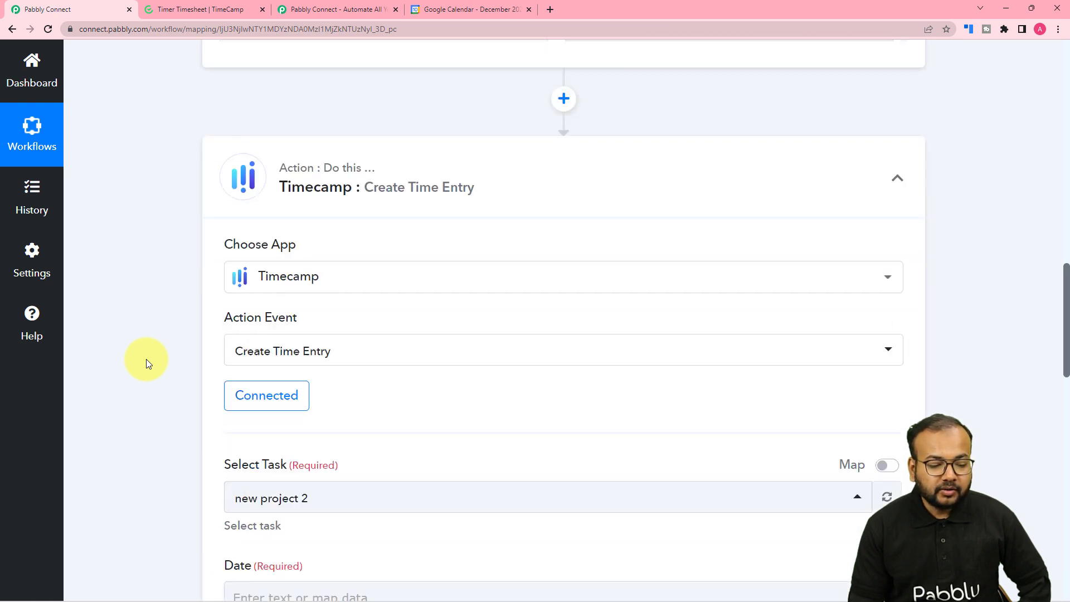
scroll(146, 359, "down", 1)
scroll(146, 359, "up", 1)
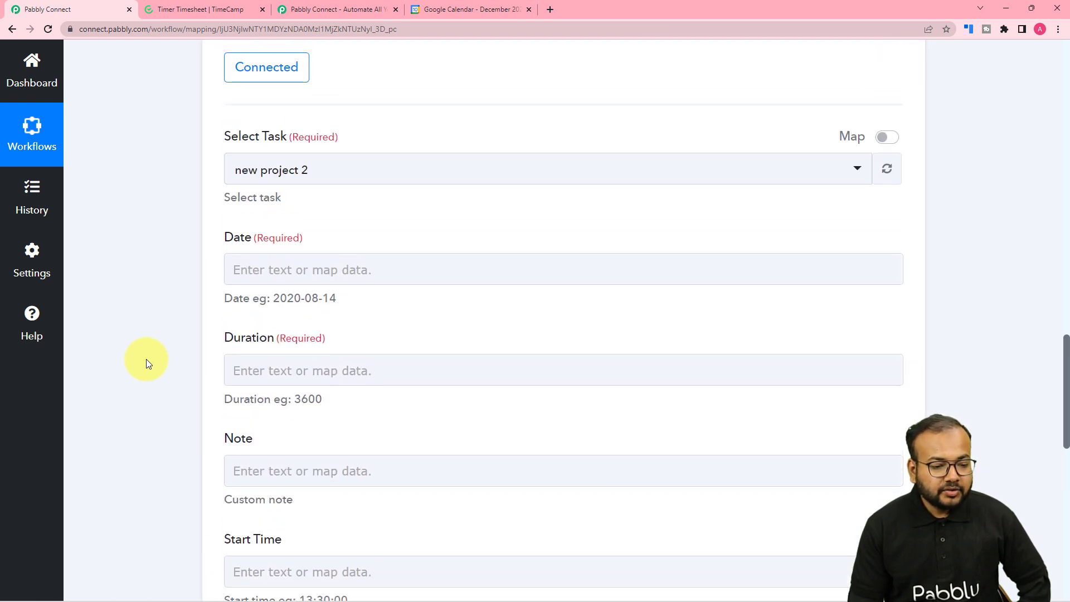
- Compare the date format required by the time entry's Date field with the trigger response's Start DateTime
left_click(264, 271)
scroll(278, 278, "up", 12)
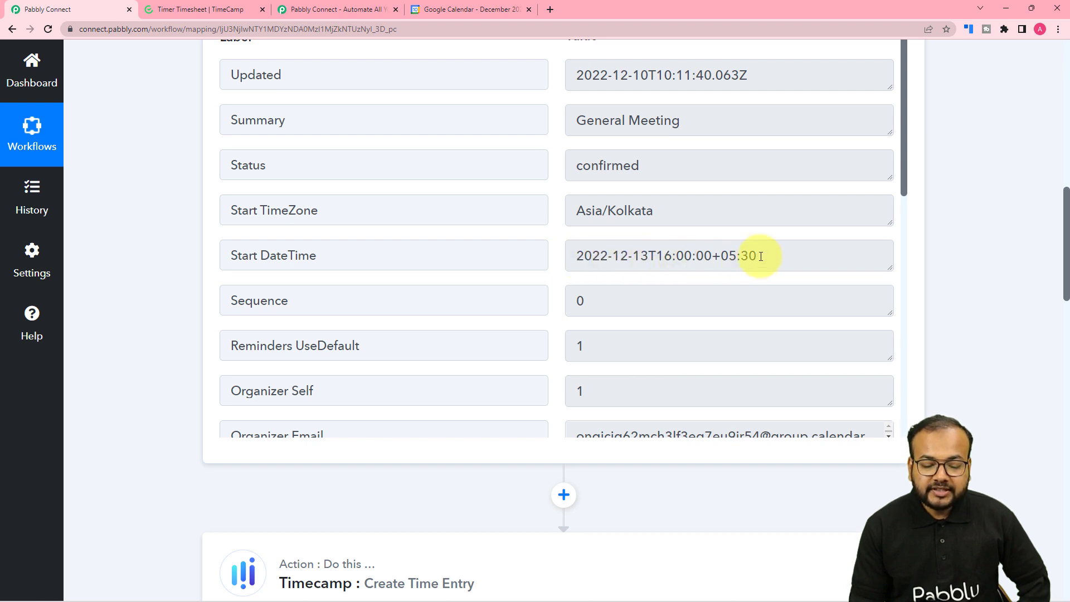
scroll(106, 393, "down", 1)
scroll(105, 393, "down", 2)
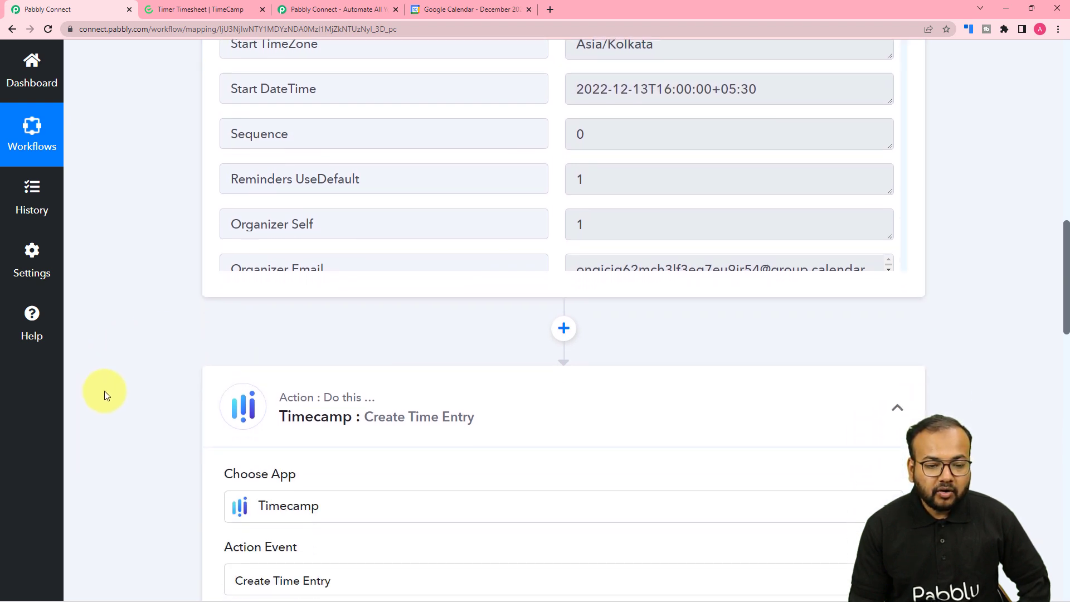
scroll(639, 231, "up", 1)
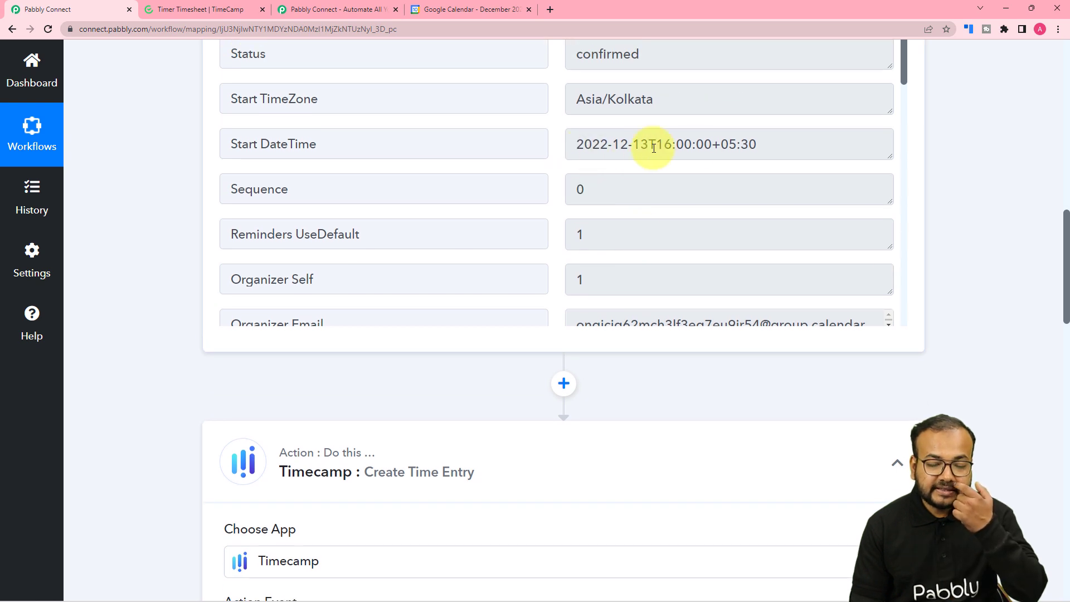
scroll(401, 258, "down", 2)
scroll(219, 423, "down", 9)
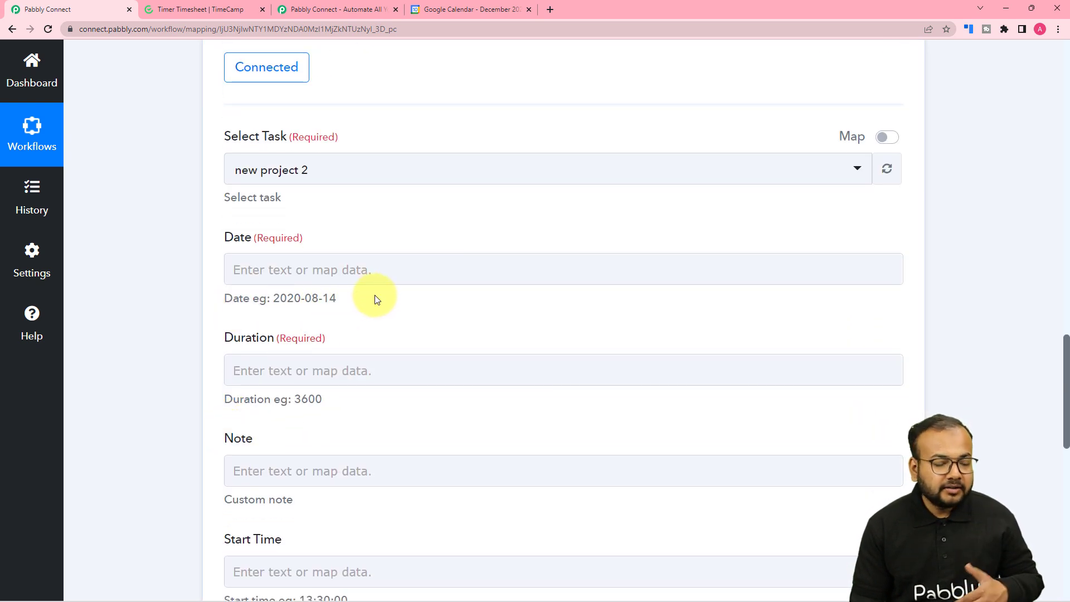
left_click(362, 270)
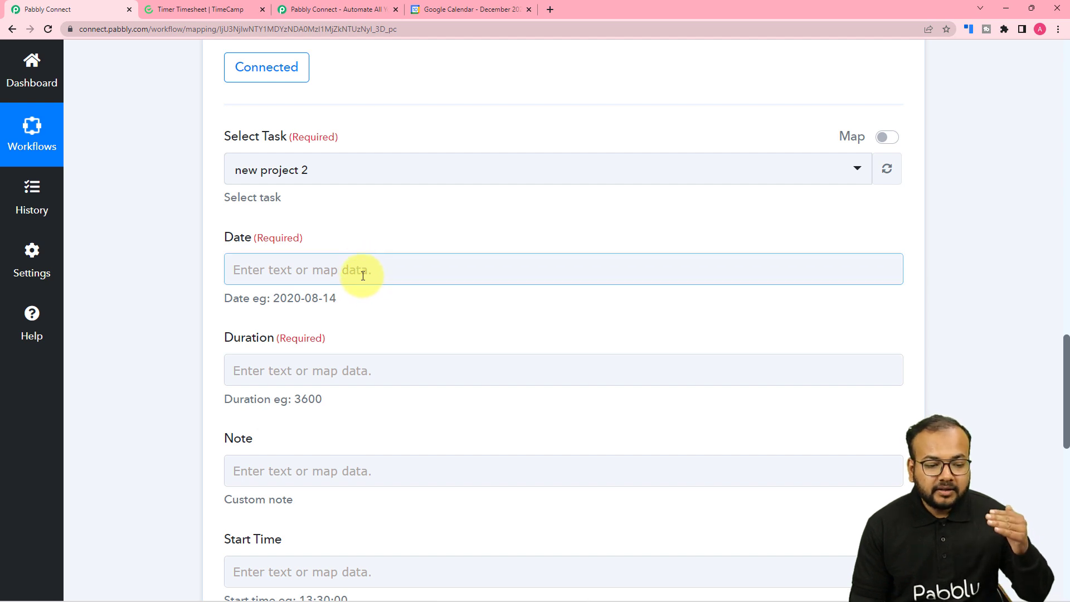
scroll(384, 306, "up", 15)
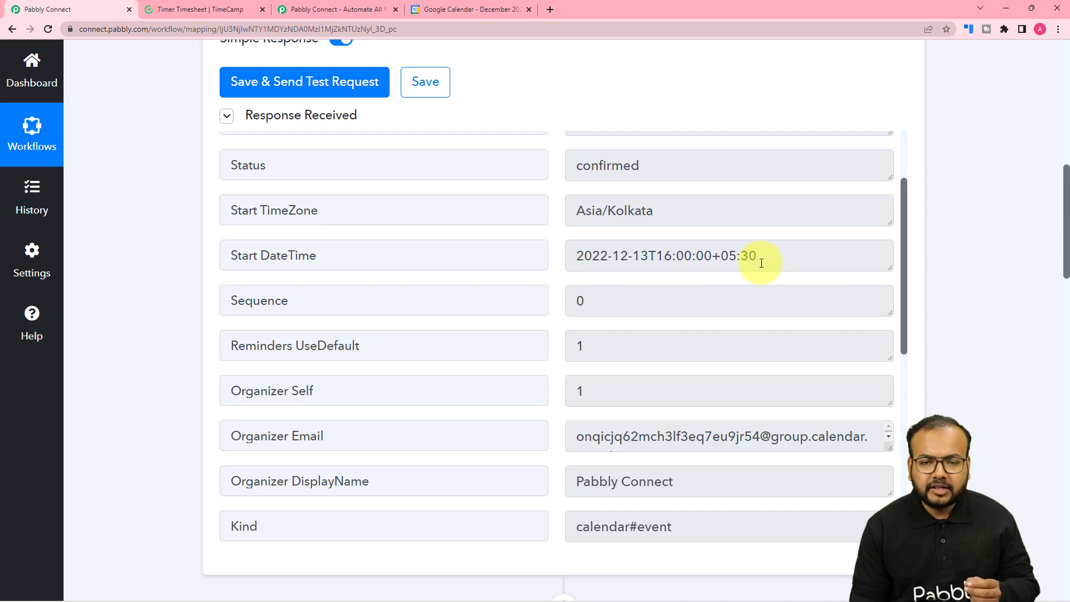
- Map the time entry's Date field to the Start DateTime value from the Google Calendar New Event trigger
scroll(176, 281, "down", 12)
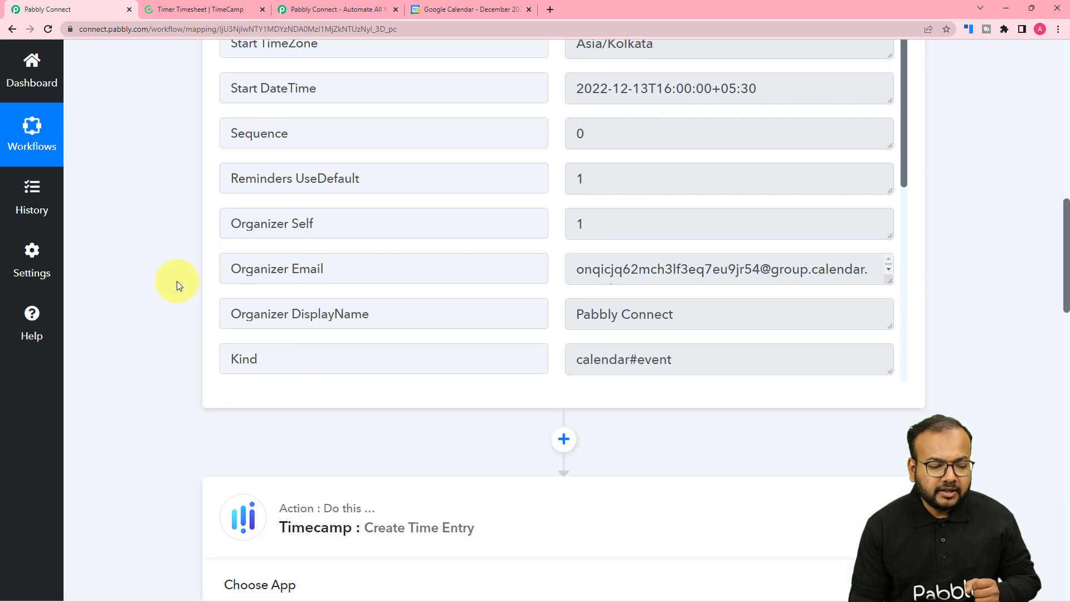
scroll(176, 281, "down", 7)
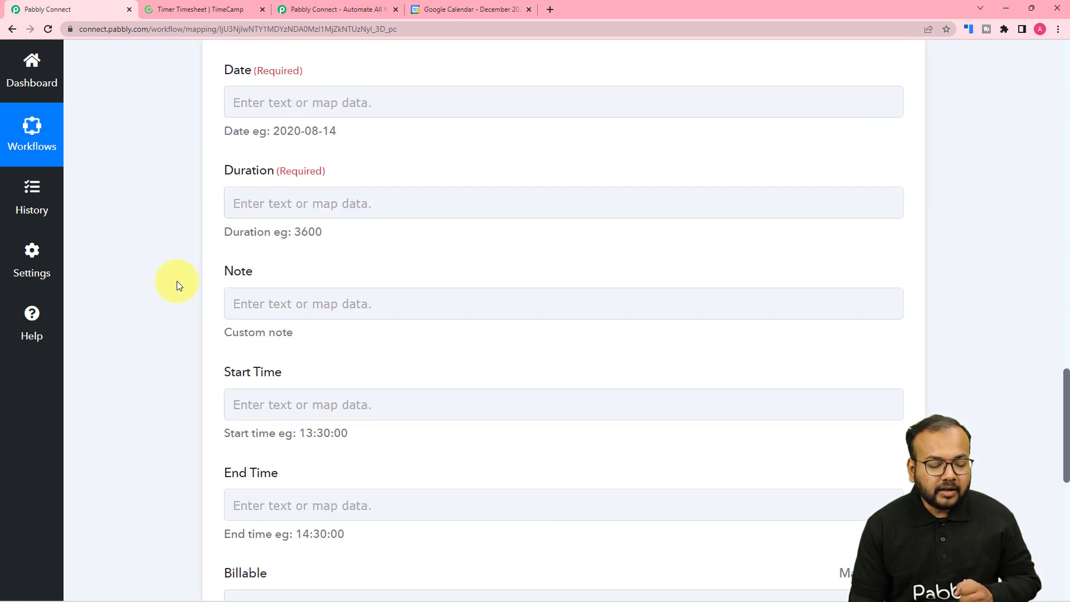
scroll(334, 240, "up", 2)
left_click(312, 205)
left_click(313, 206)
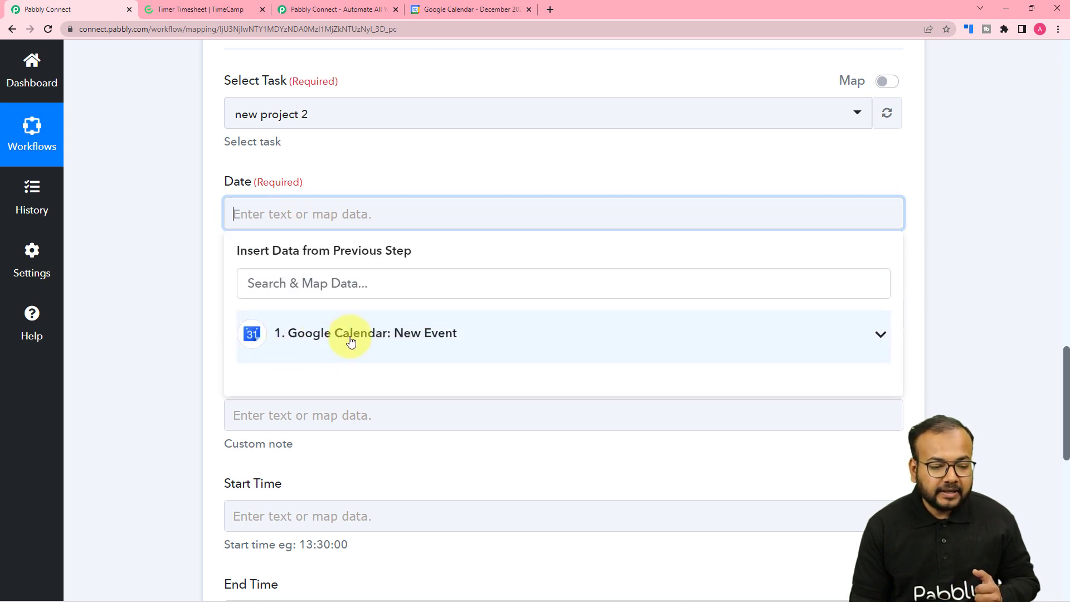
left_click(360, 351)
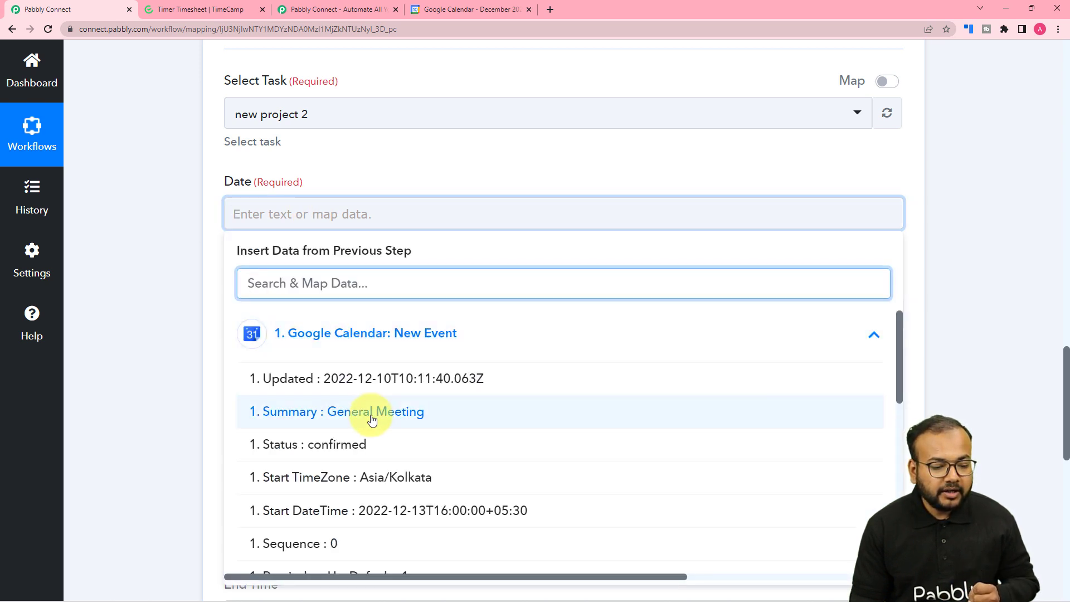
scroll(370, 418, "down", 4)
scroll(372, 419, "down", 6)
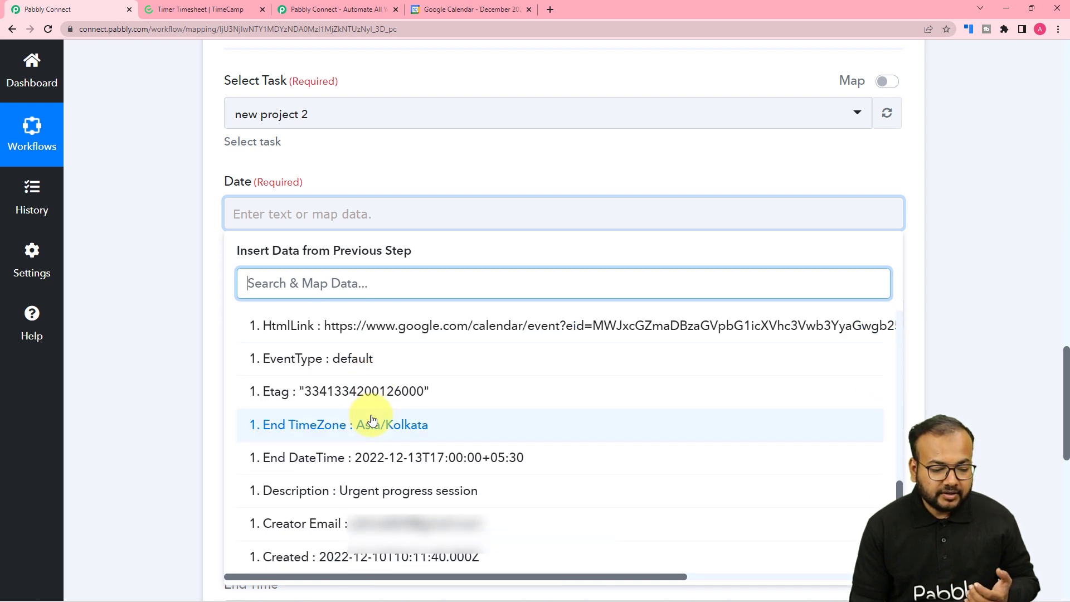
scroll(372, 419, "up", 5)
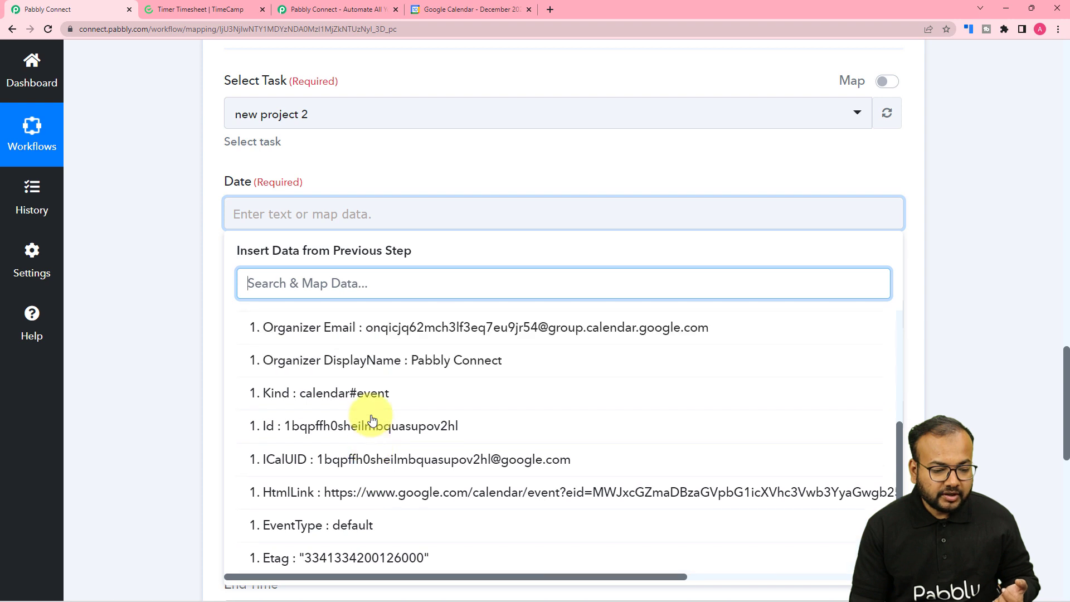
scroll(372, 419, "up", 2)
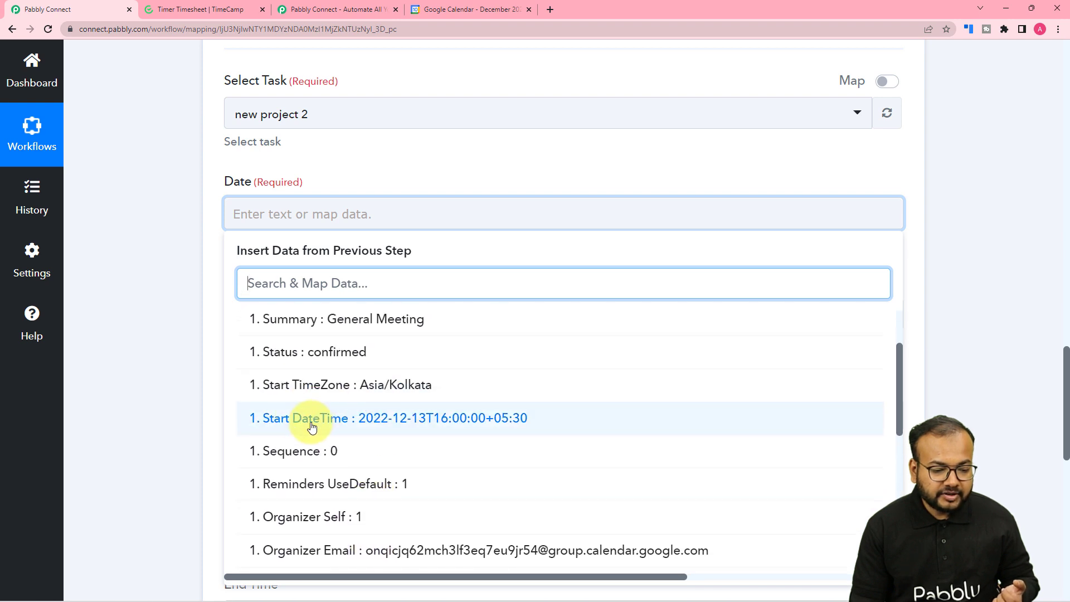
left_click(342, 419)
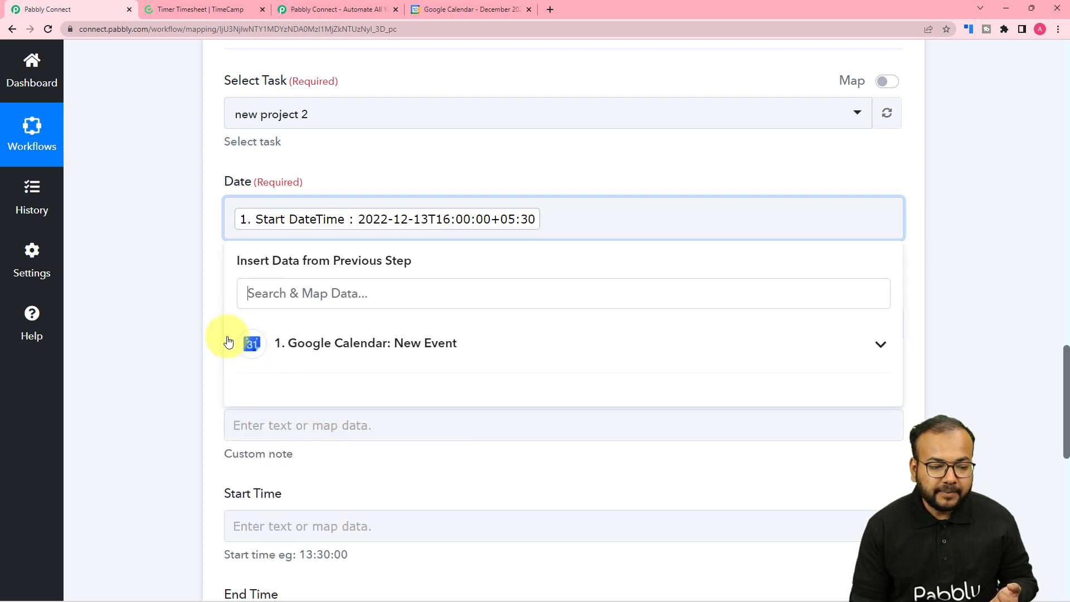
left_click(199, 319)
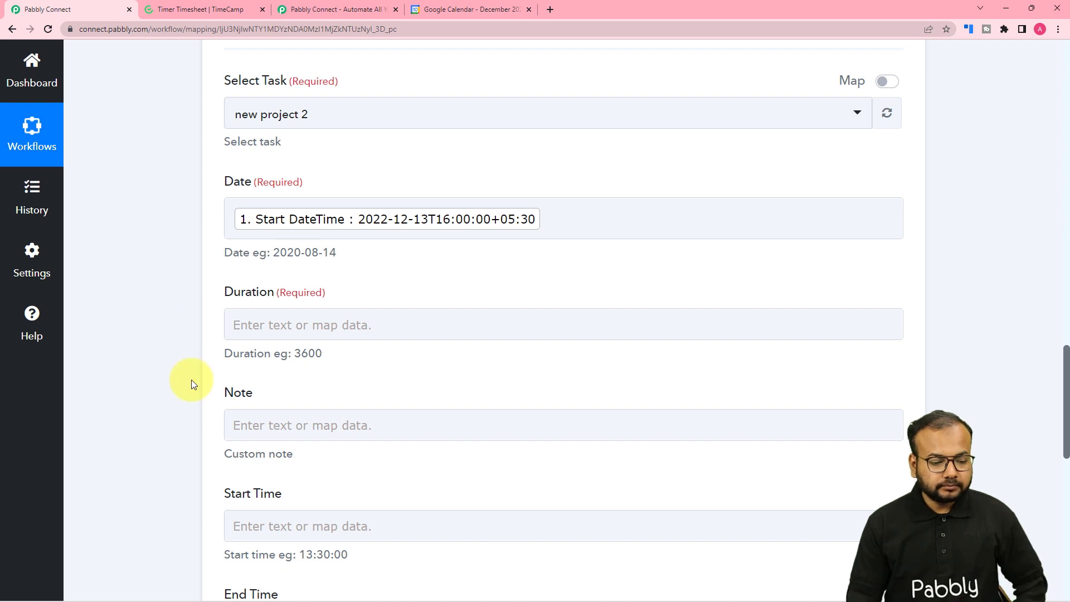
- Set the time entry's Duration to 1800
left_click(330, 316)
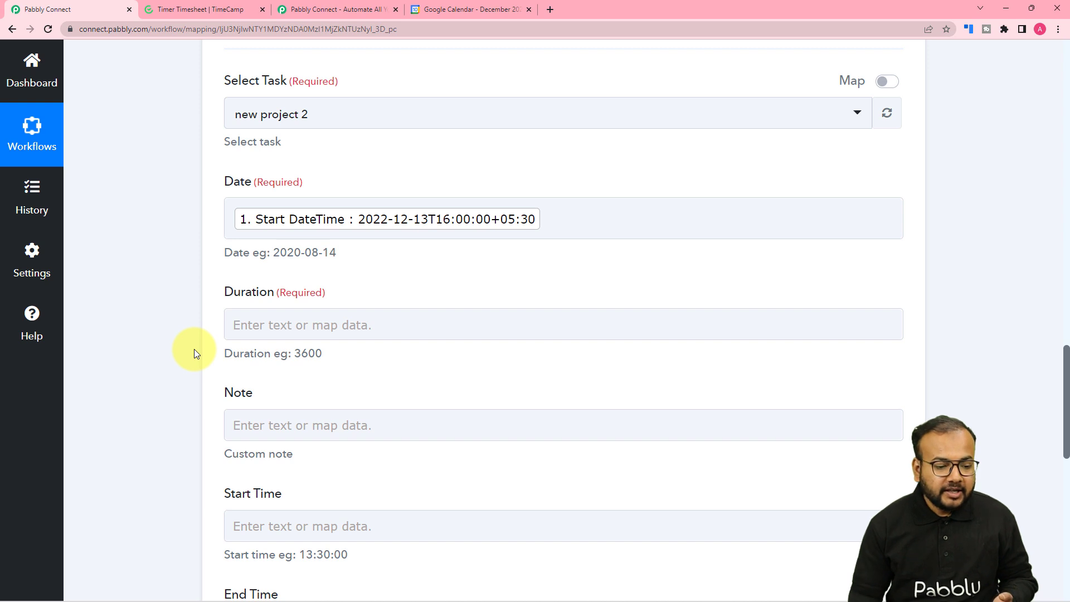
left_click(304, 326)
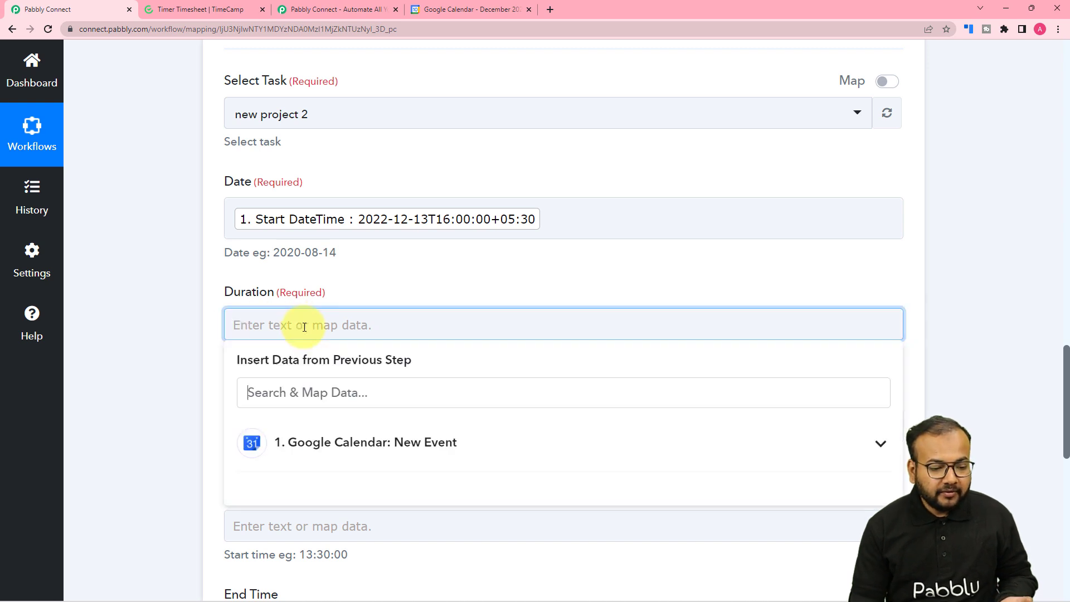
left_click(242, 276)
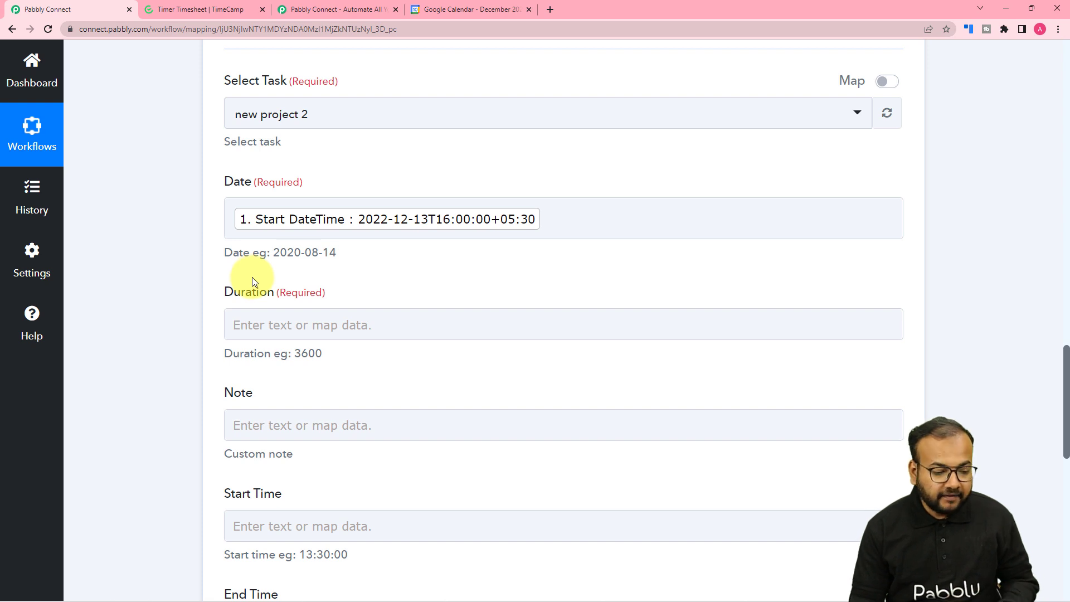
left_click(273, 324)
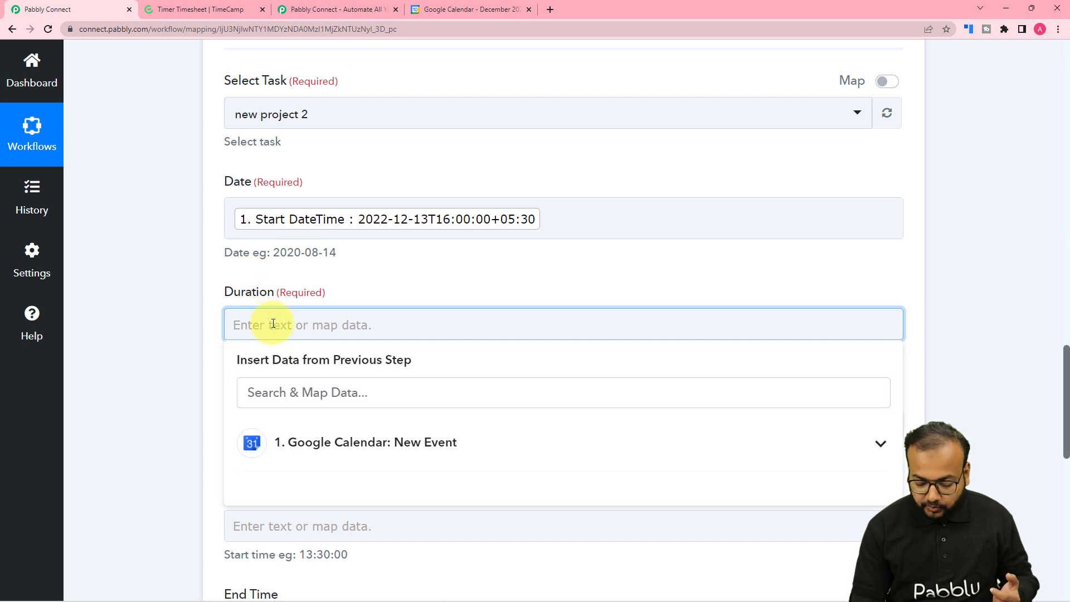
type("1800")
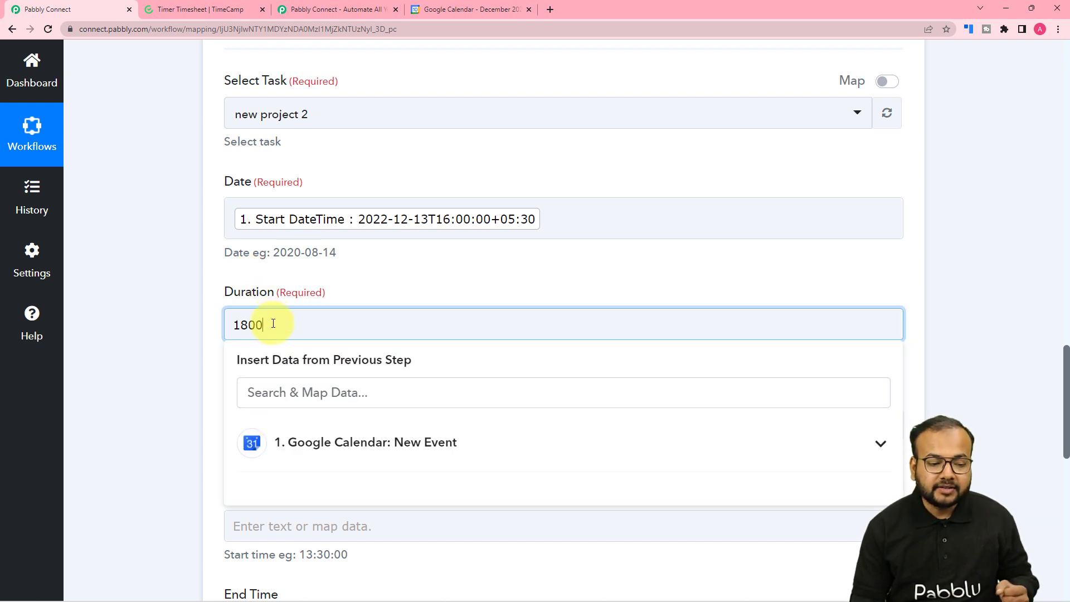
left_click(305, 286)
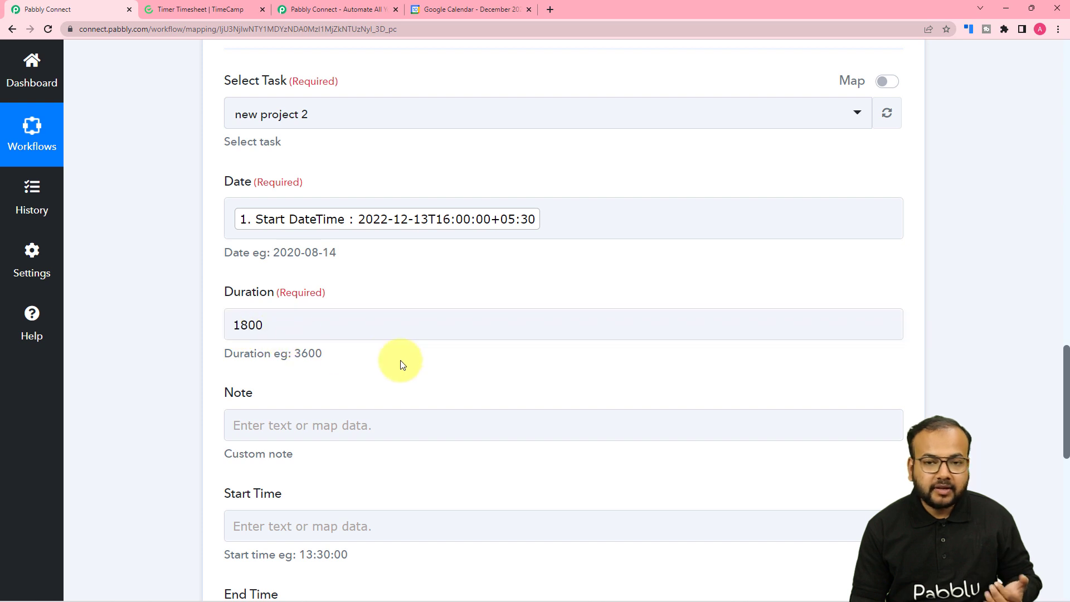
- Map the time entry's Note field to the Description value from the Google Calendar New Event trigger
scroll(400, 360, "down", 3)
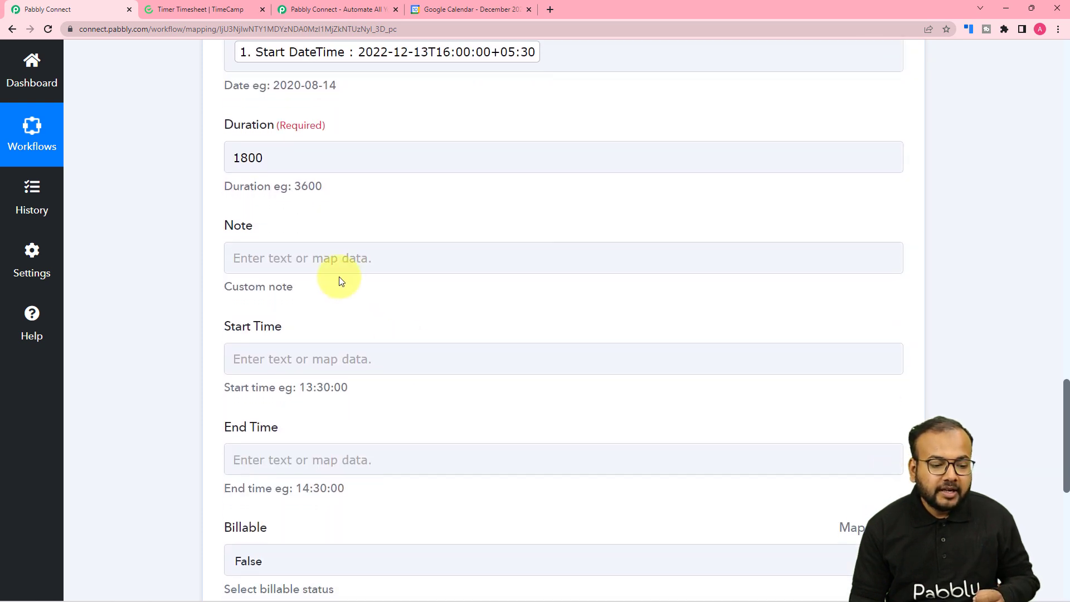
left_click(336, 266)
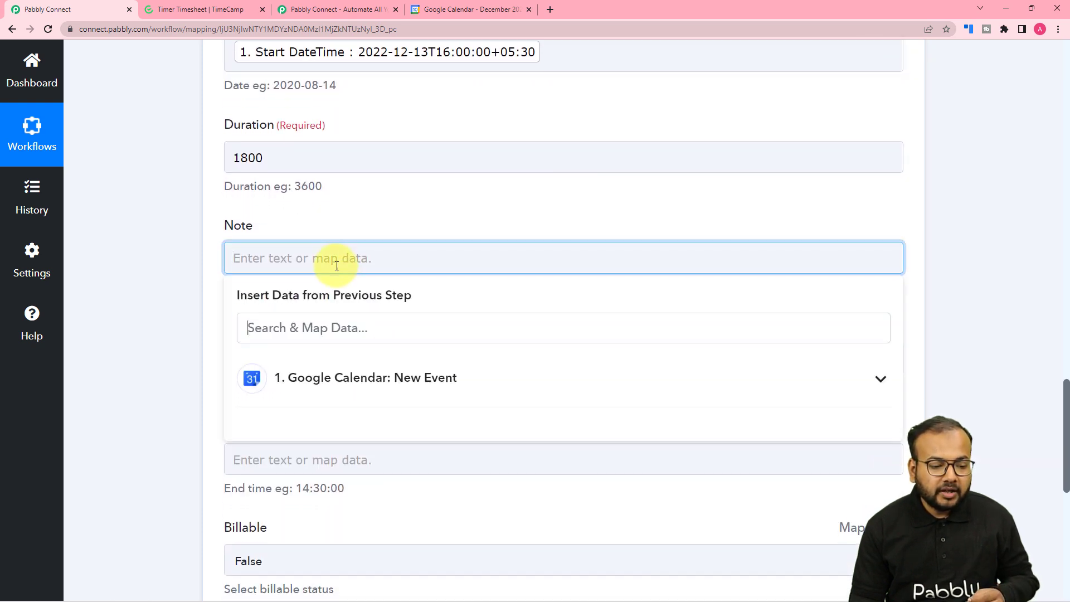
left_click(335, 376)
scroll(356, 457, "down", 2)
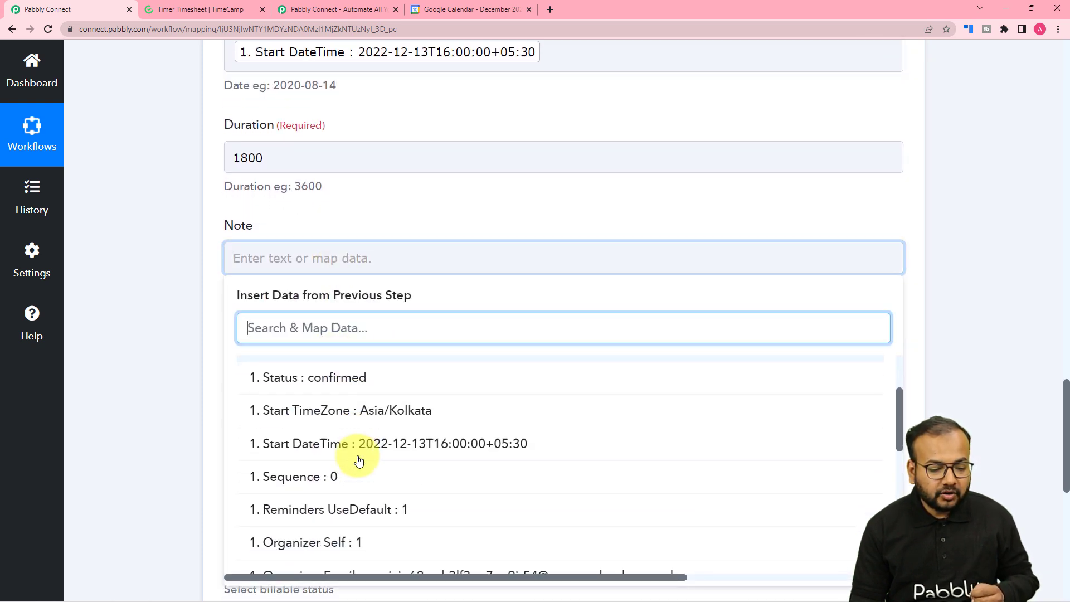
scroll(358, 460, "down", 7)
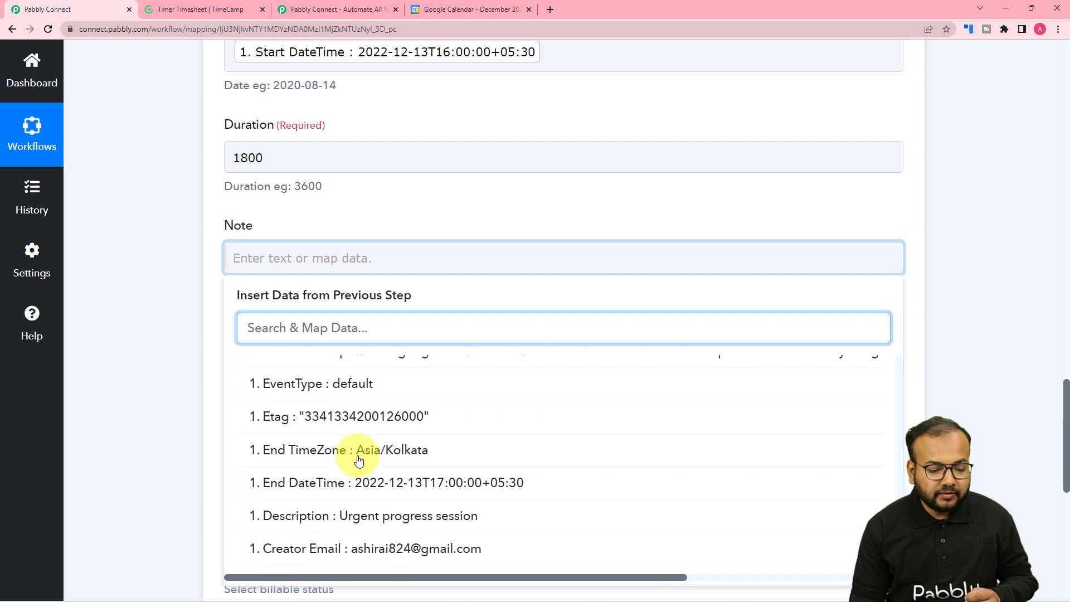
scroll(357, 457, "down", 1)
left_click(353, 490)
left_click(164, 380)
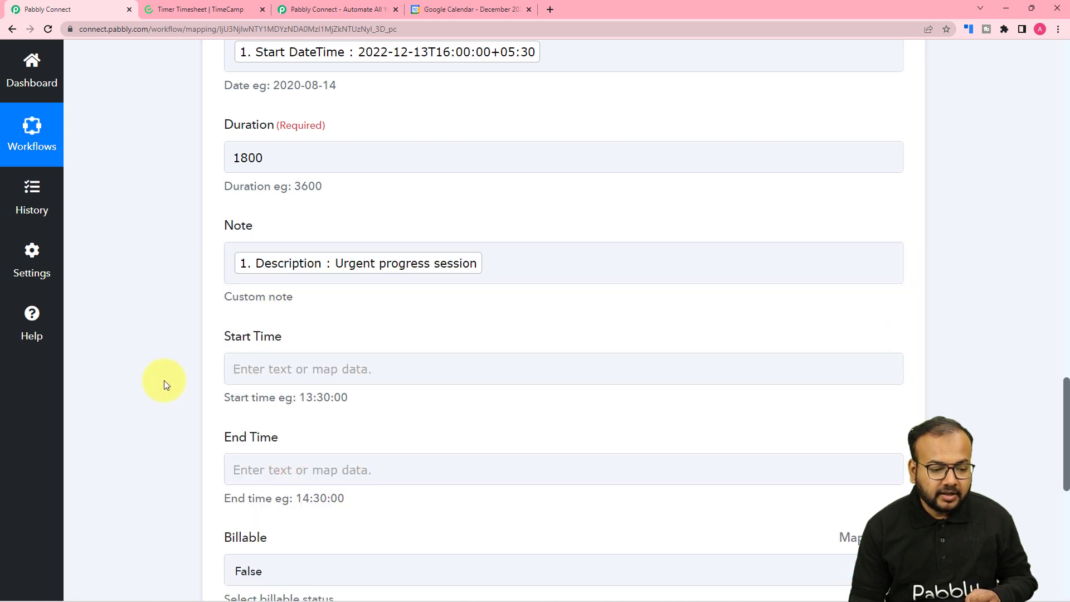
scroll(164, 380, "down", 2)
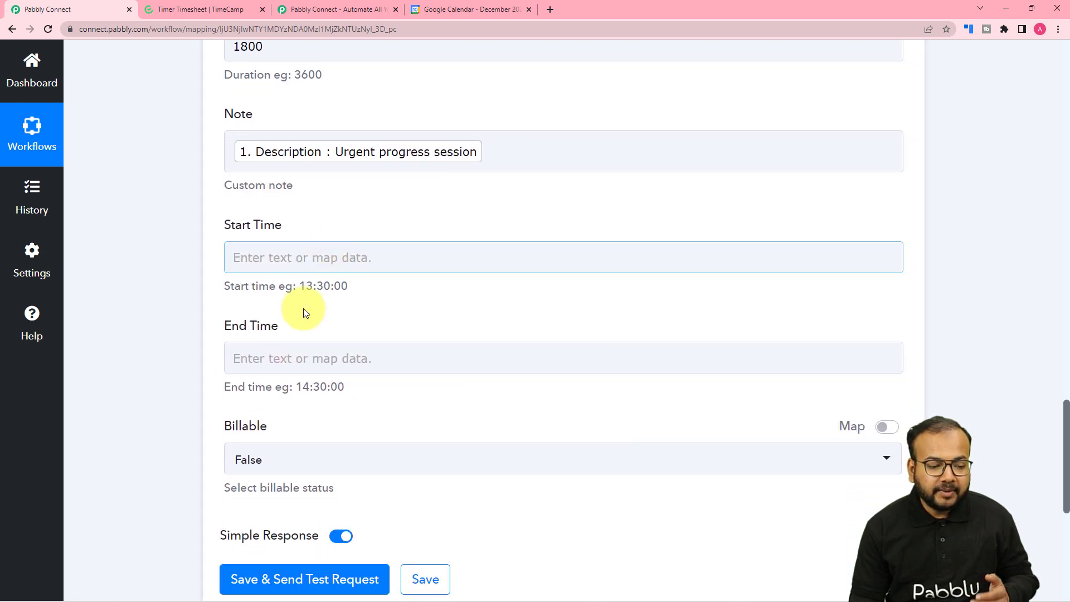